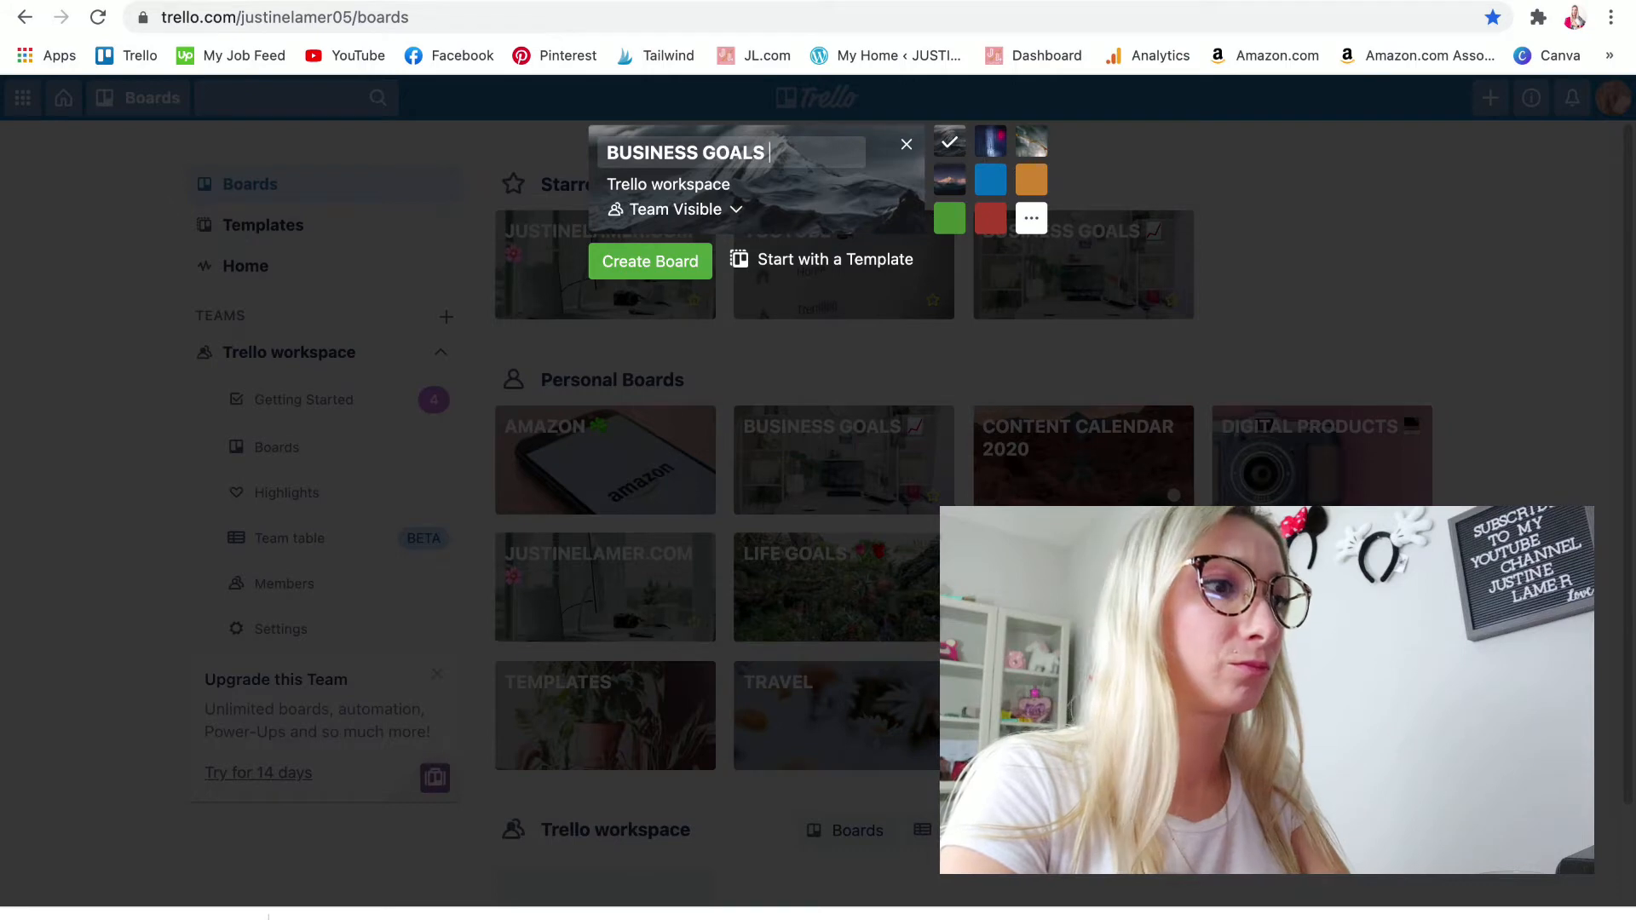
# - Create the board "BUSINESS GOALS 2021" and set its background to the laptop-and-coffee photo found by searching for "COMPUTER"
pyautogui.write('2021')
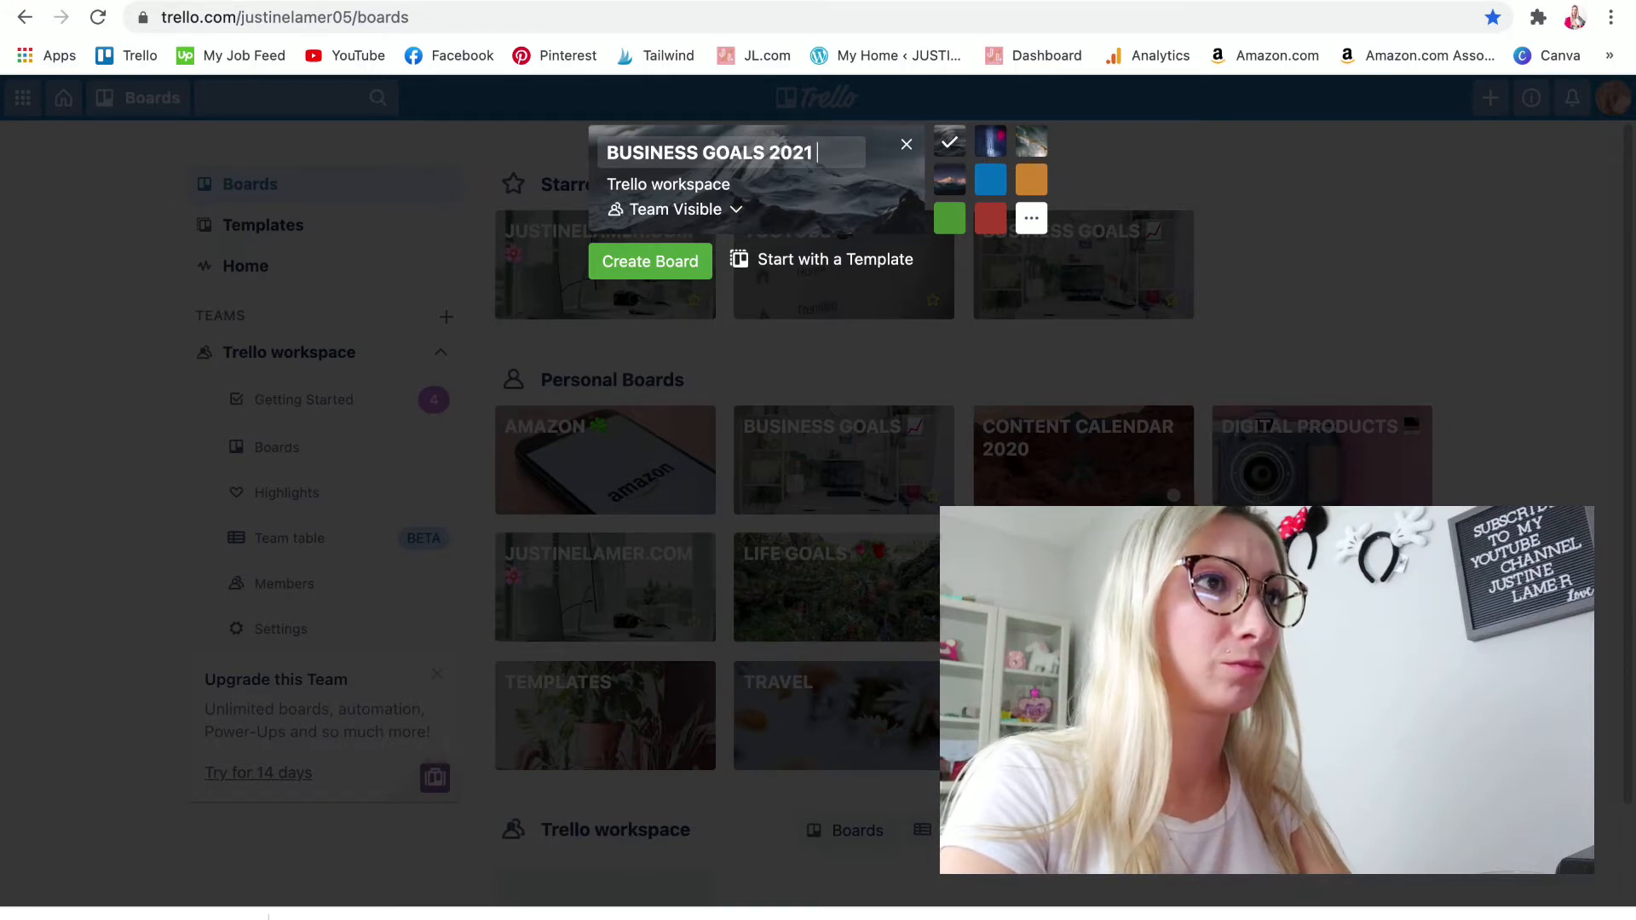
pyautogui.click(679, 271)
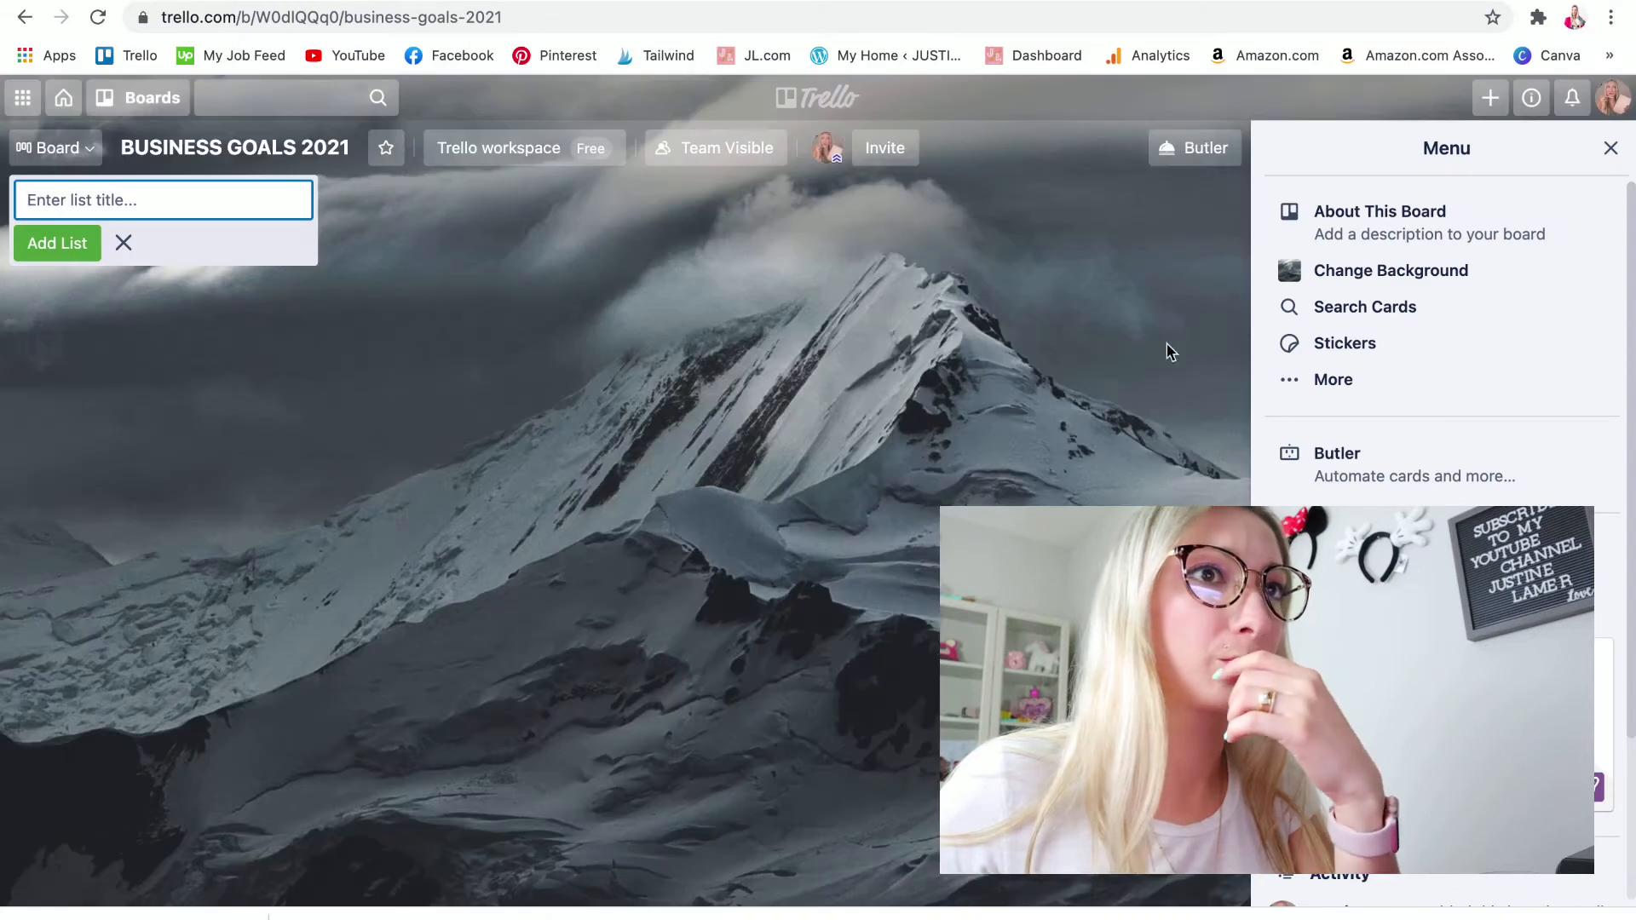
pyautogui.click(1386, 280)
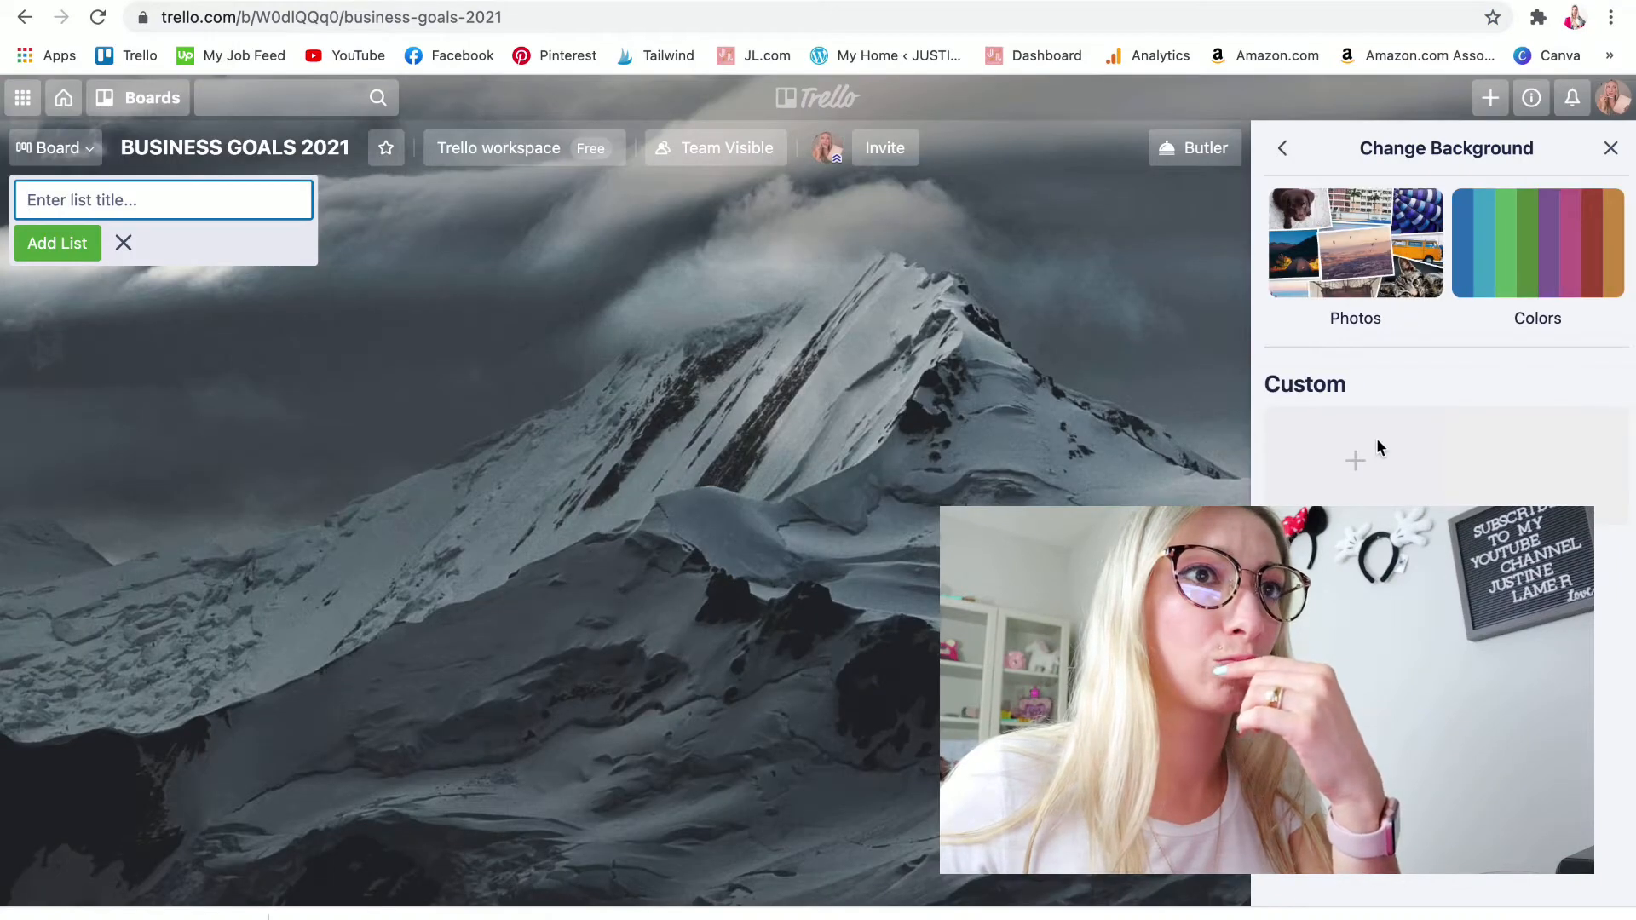
pyautogui.click(1357, 243)
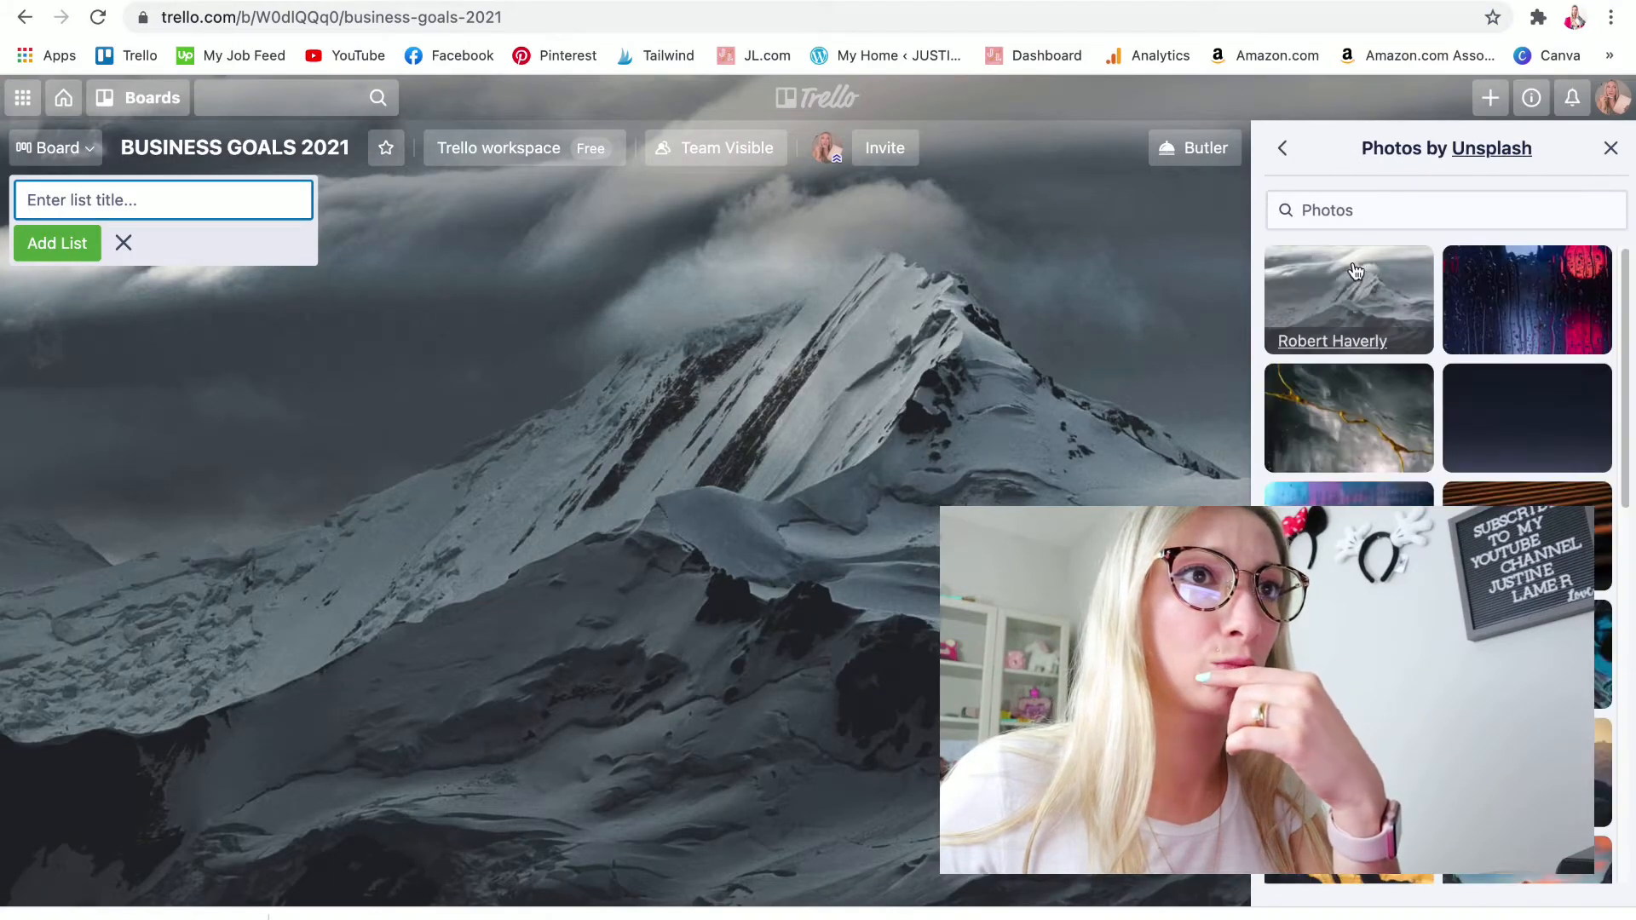
pyautogui.click(1347, 213)
pyautogui.write('COM')
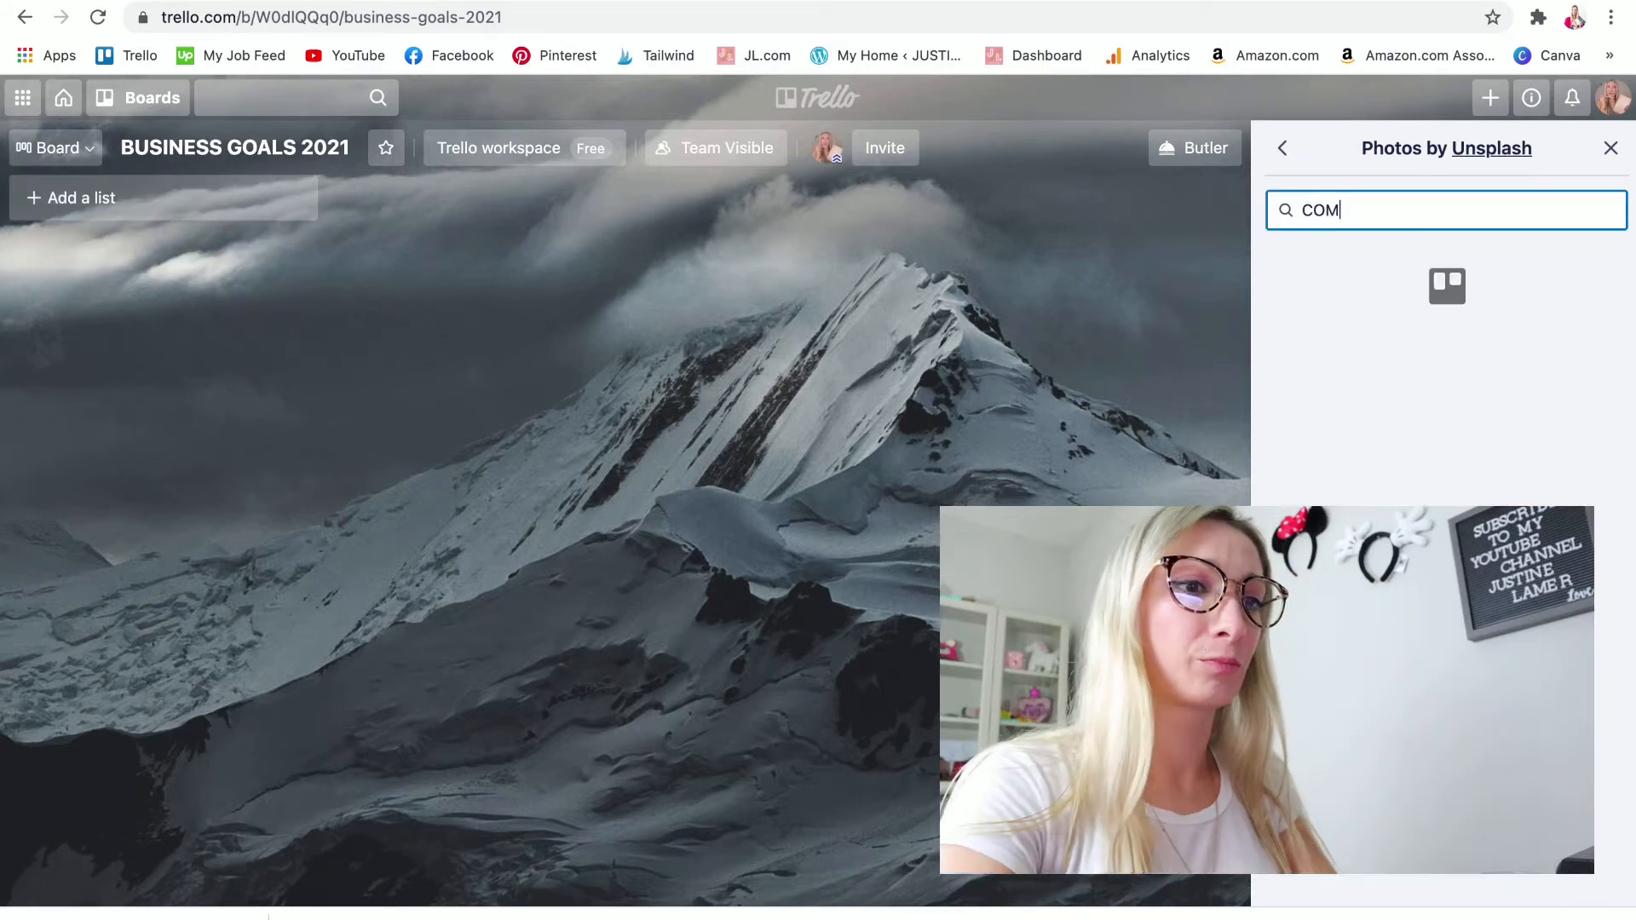
pyautogui.write('PUTER')
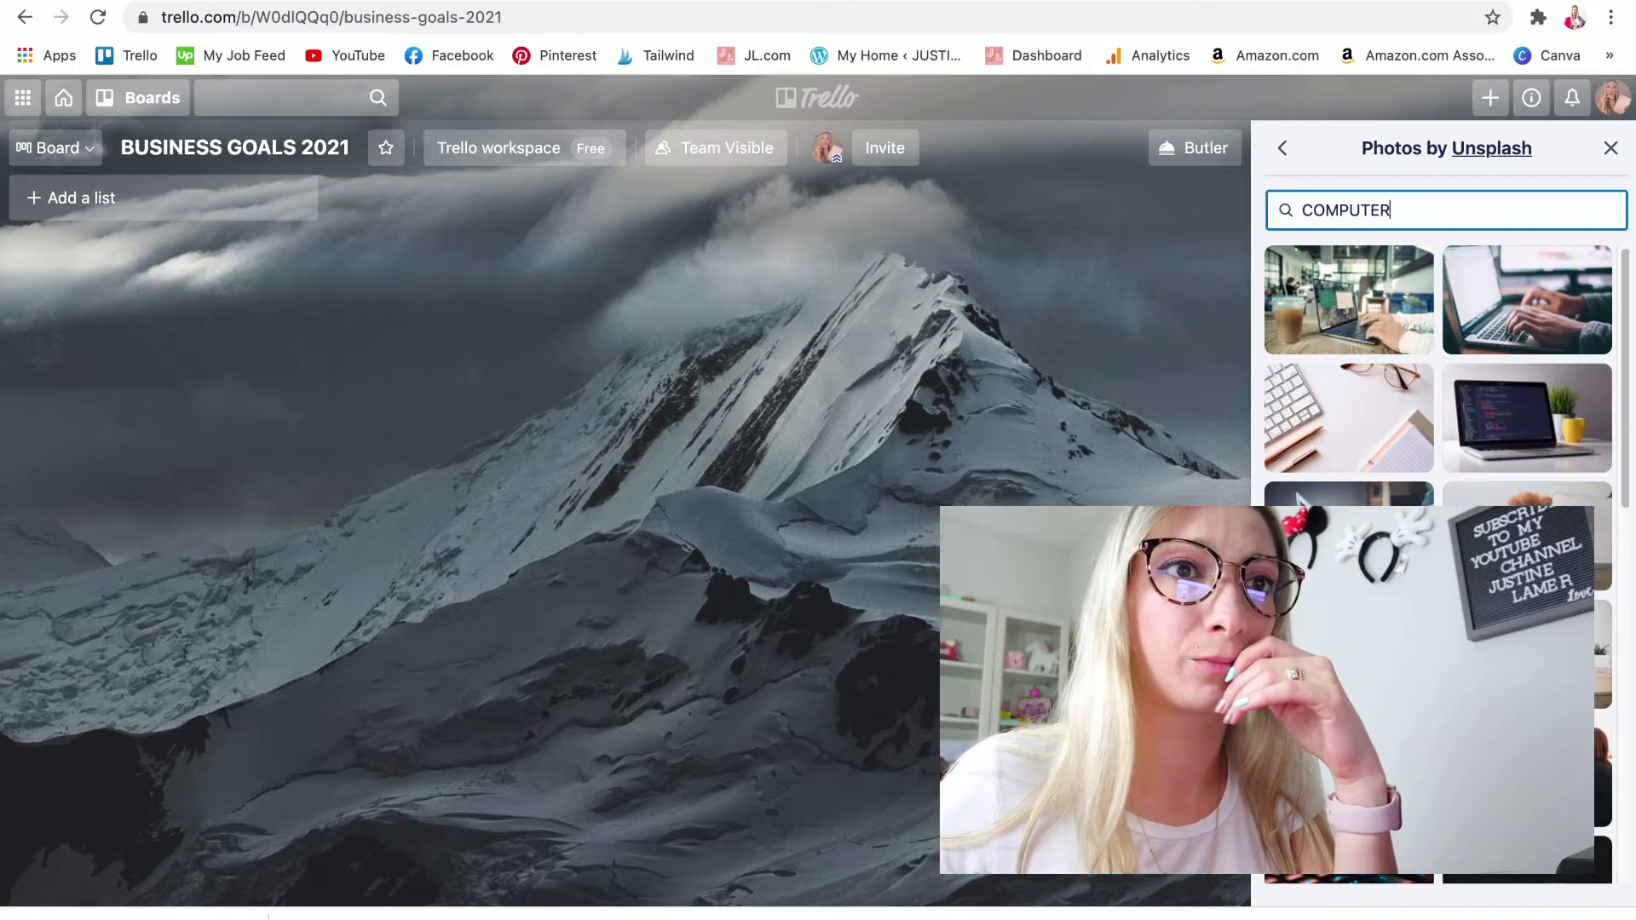
pyautogui.click(1297, 499)
# - Add the lists "BIG GOALS TO ACHIEVE IN 2021" and "GOALS FIRST 6 MONTHS (JAN TO JUNE)" to the board
pyautogui.click(36, 200)
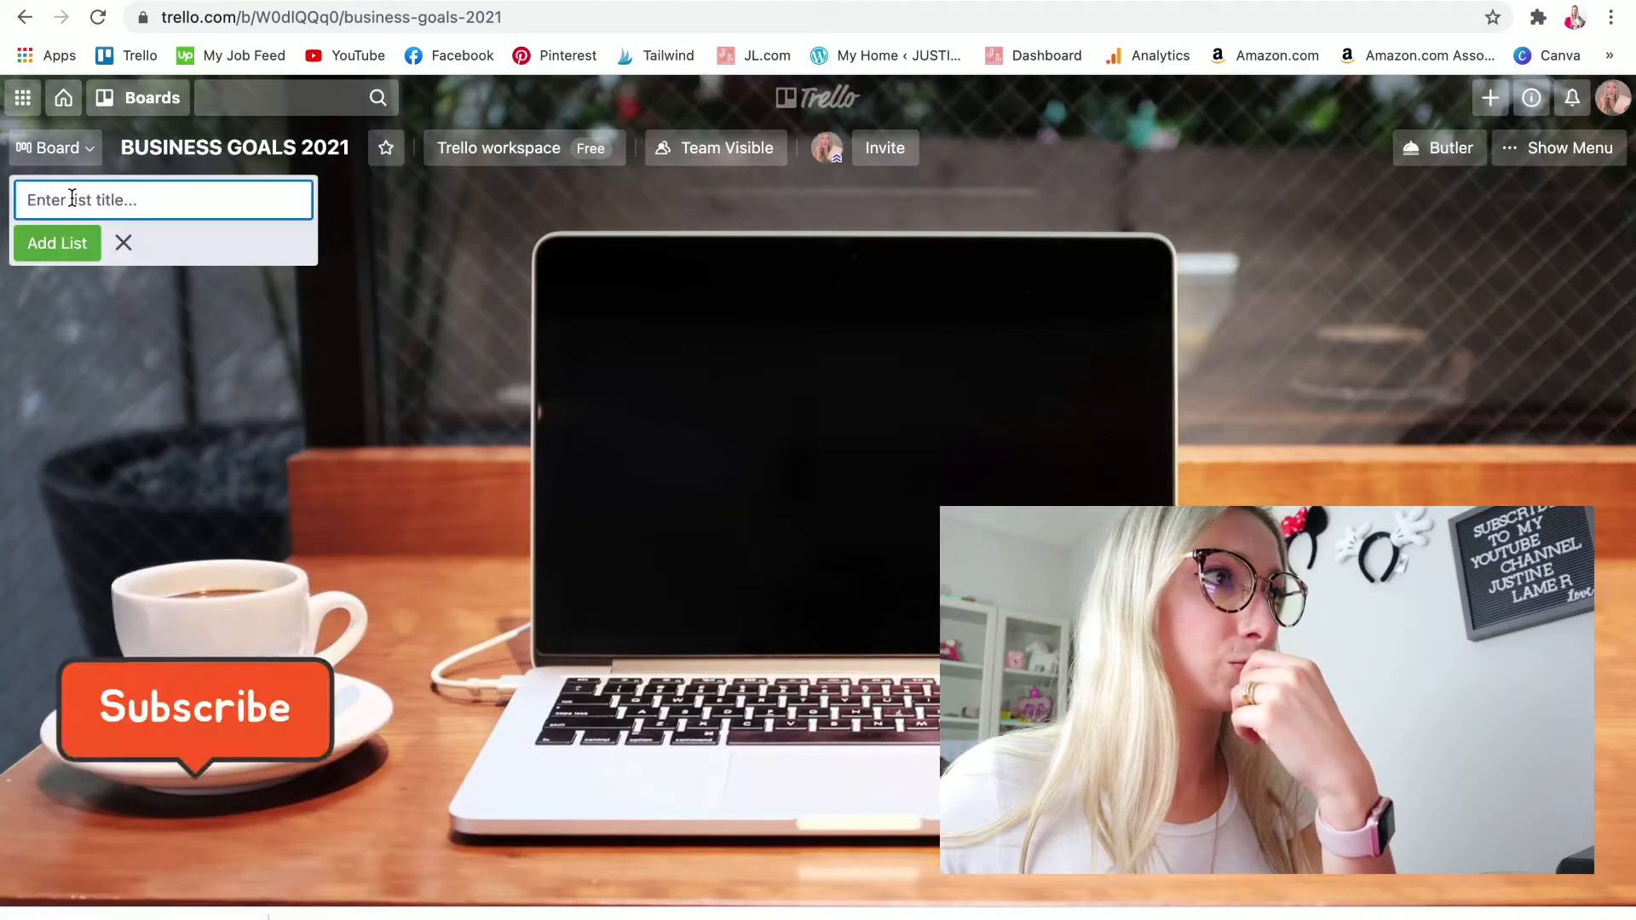
pyautogui.write('G')
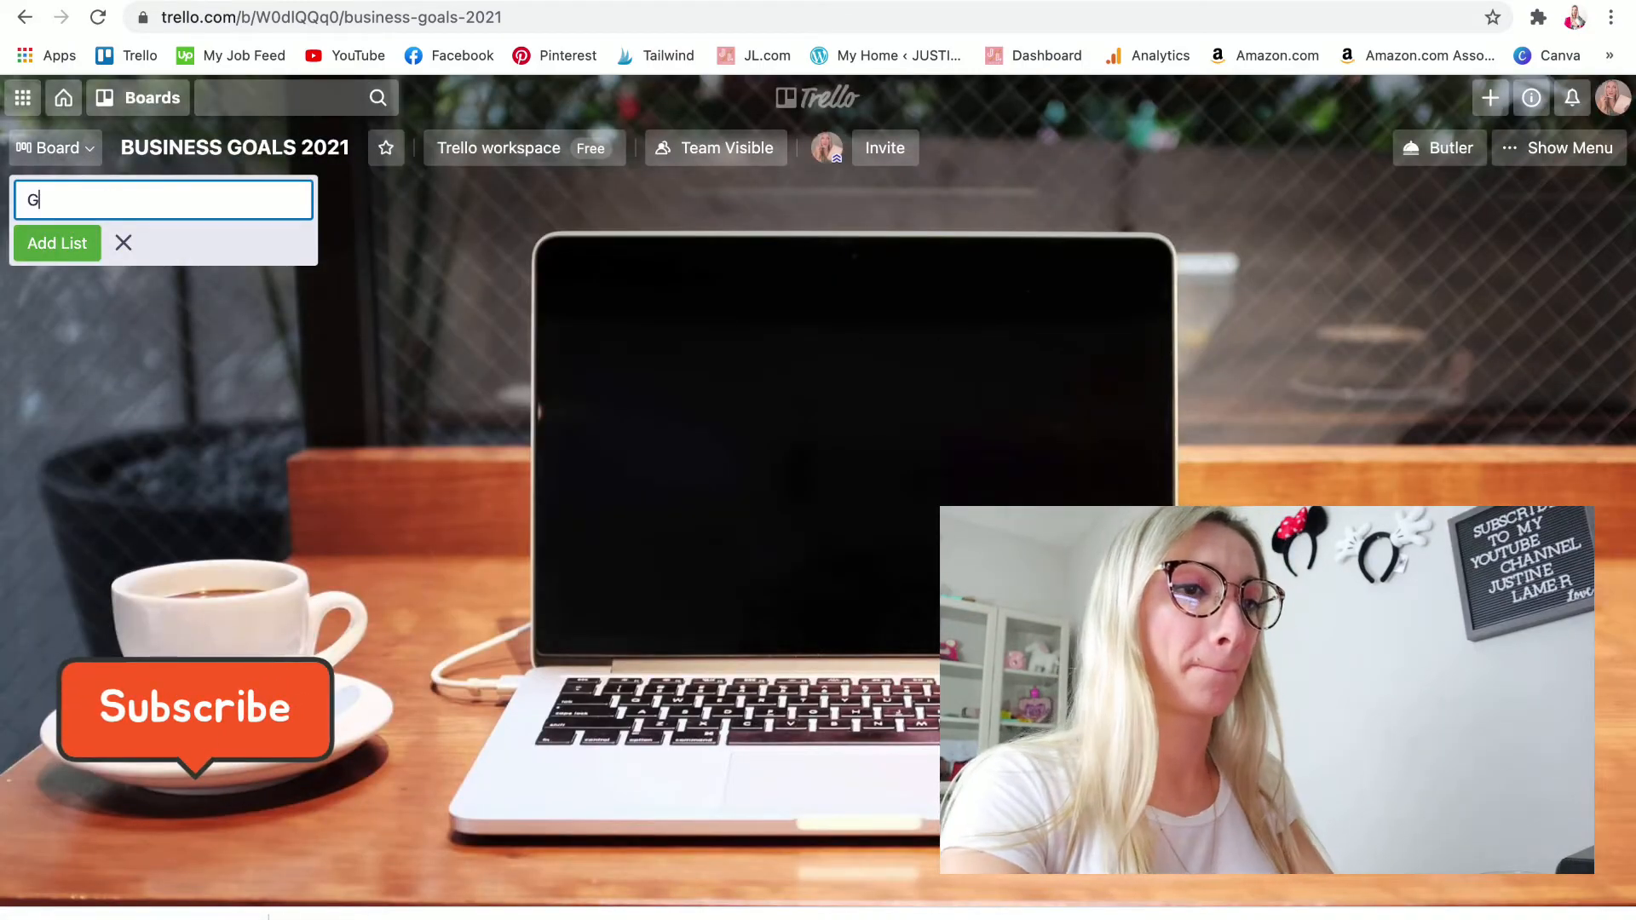
pyautogui.press('BackSpace')
pyautogui.write('BIG GO')
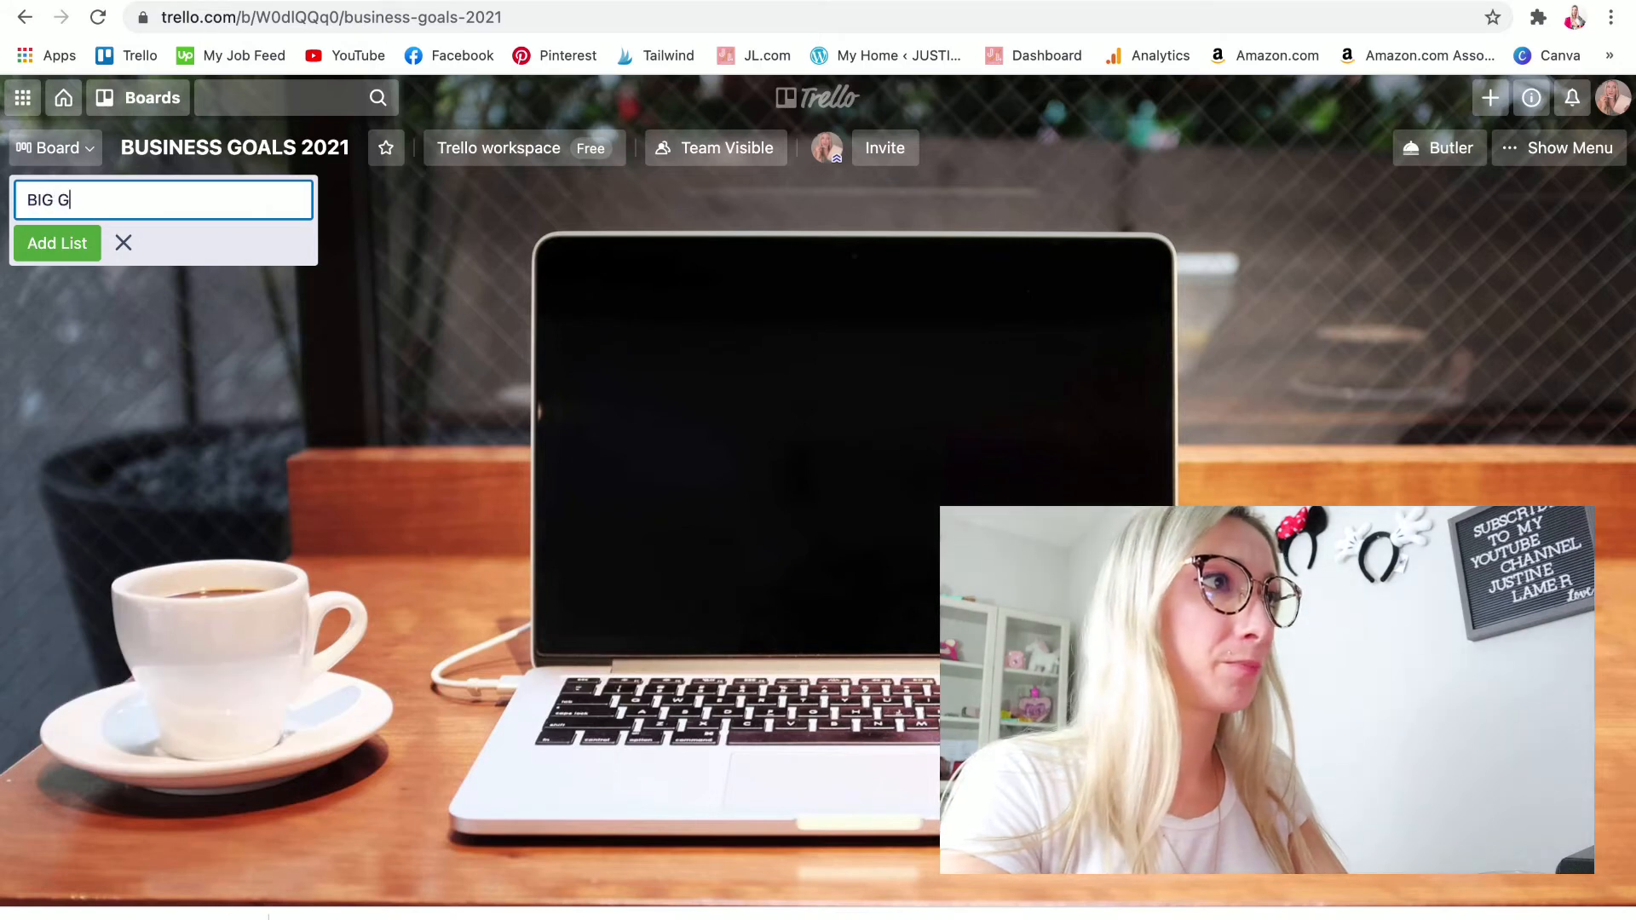
pyautogui.write('ALS TO A')
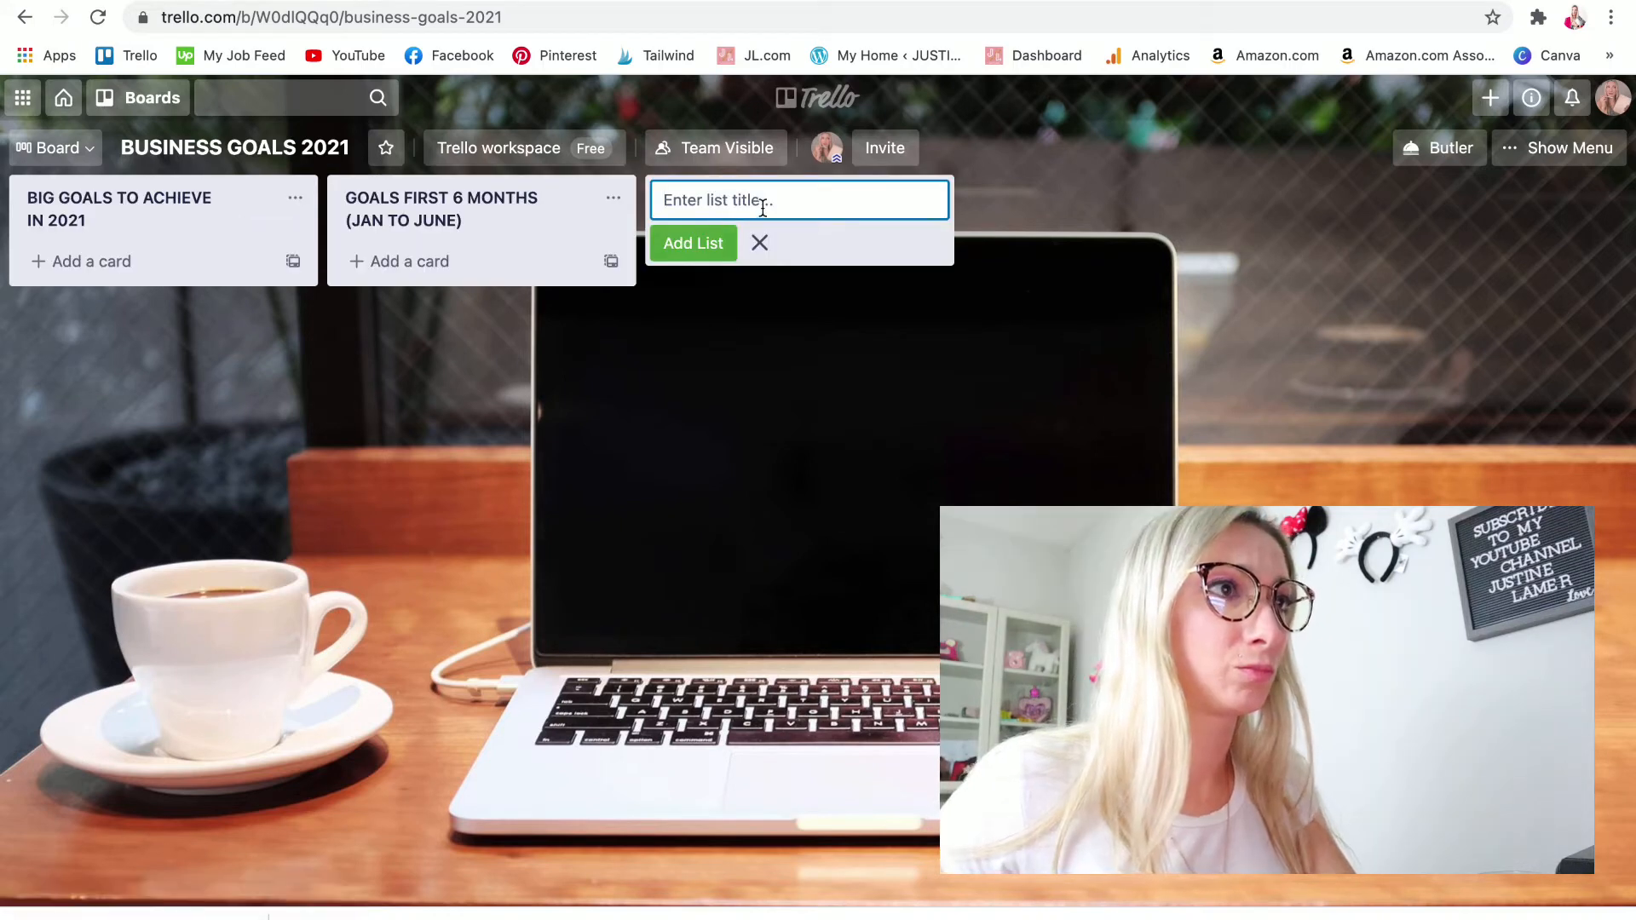
# - Add the lists "GOALS LAST 6 MONTHS (JUL TO DEC)" and "WHERE I AM AT IN DEC 2020"
pyautogui.write('GOALS')
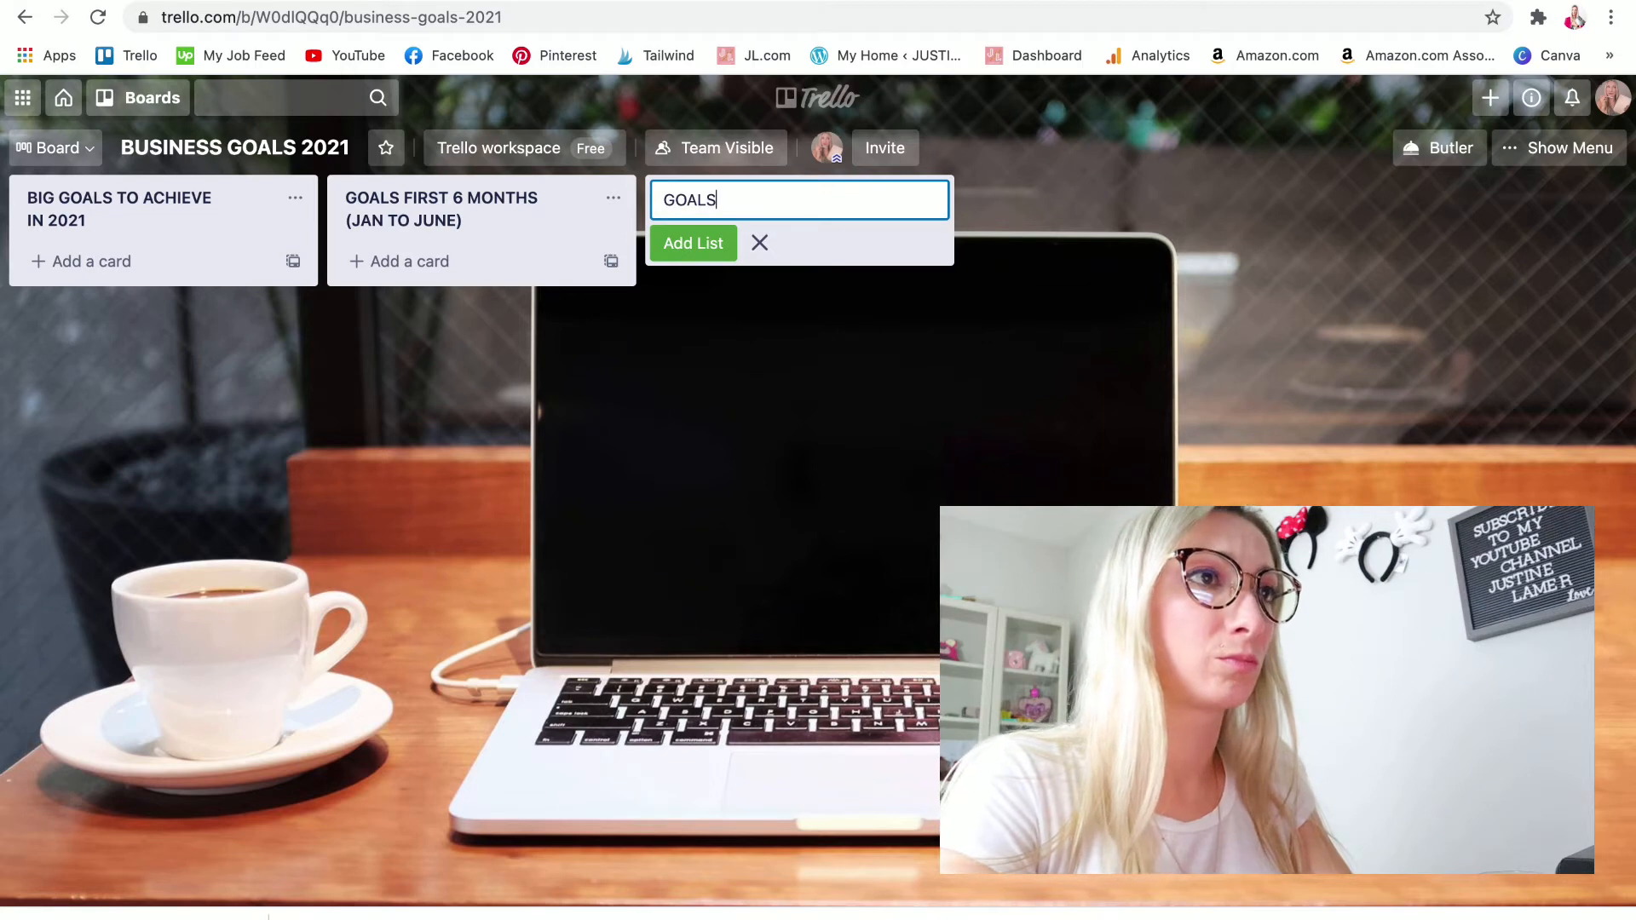
pyautogui.write(' LAST 6 MONTHS (JUL TO DEC)')
pyautogui.click(694, 244)
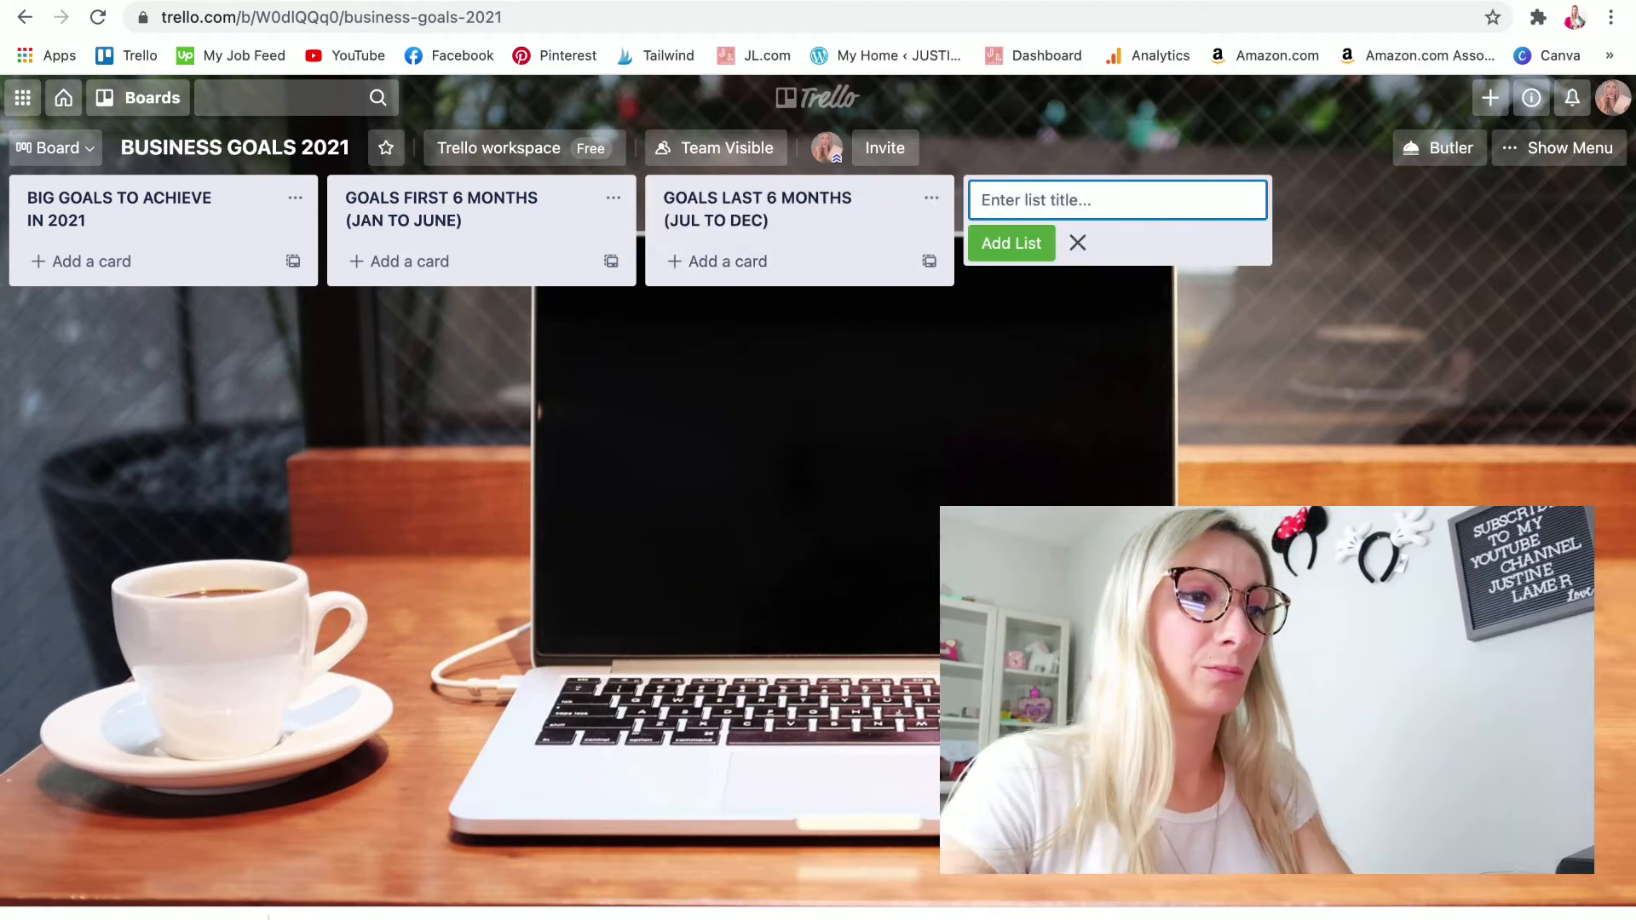
pyautogui.write('W')
pyautogui.press('BackSpace')
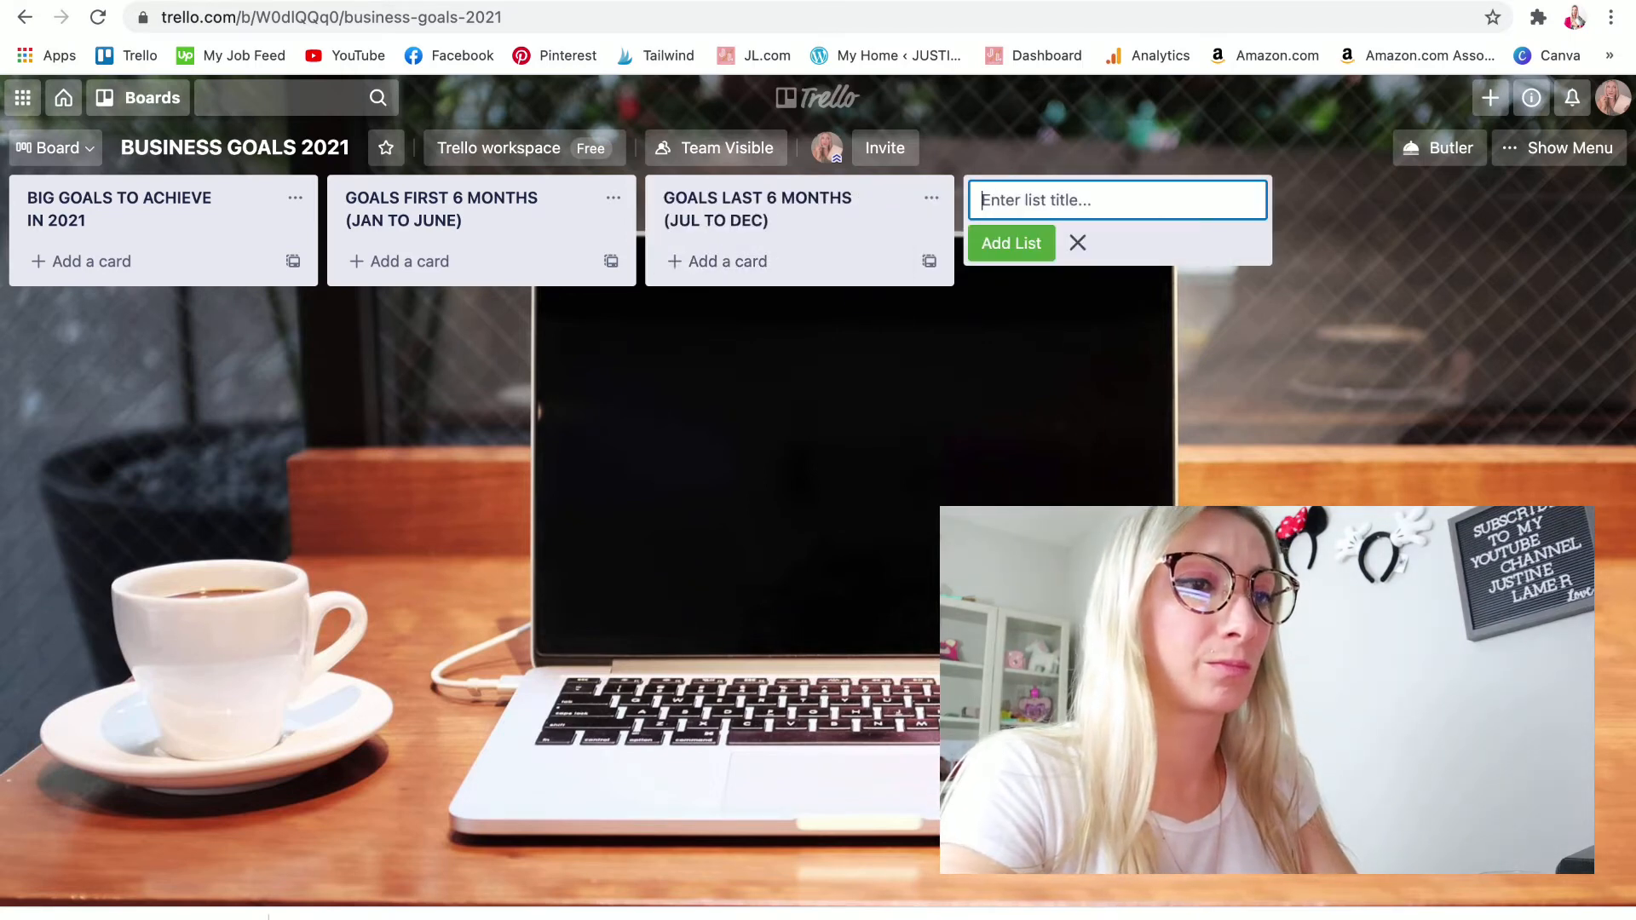
pyautogui.write('WHERE I AM AT IN DEC 2020')
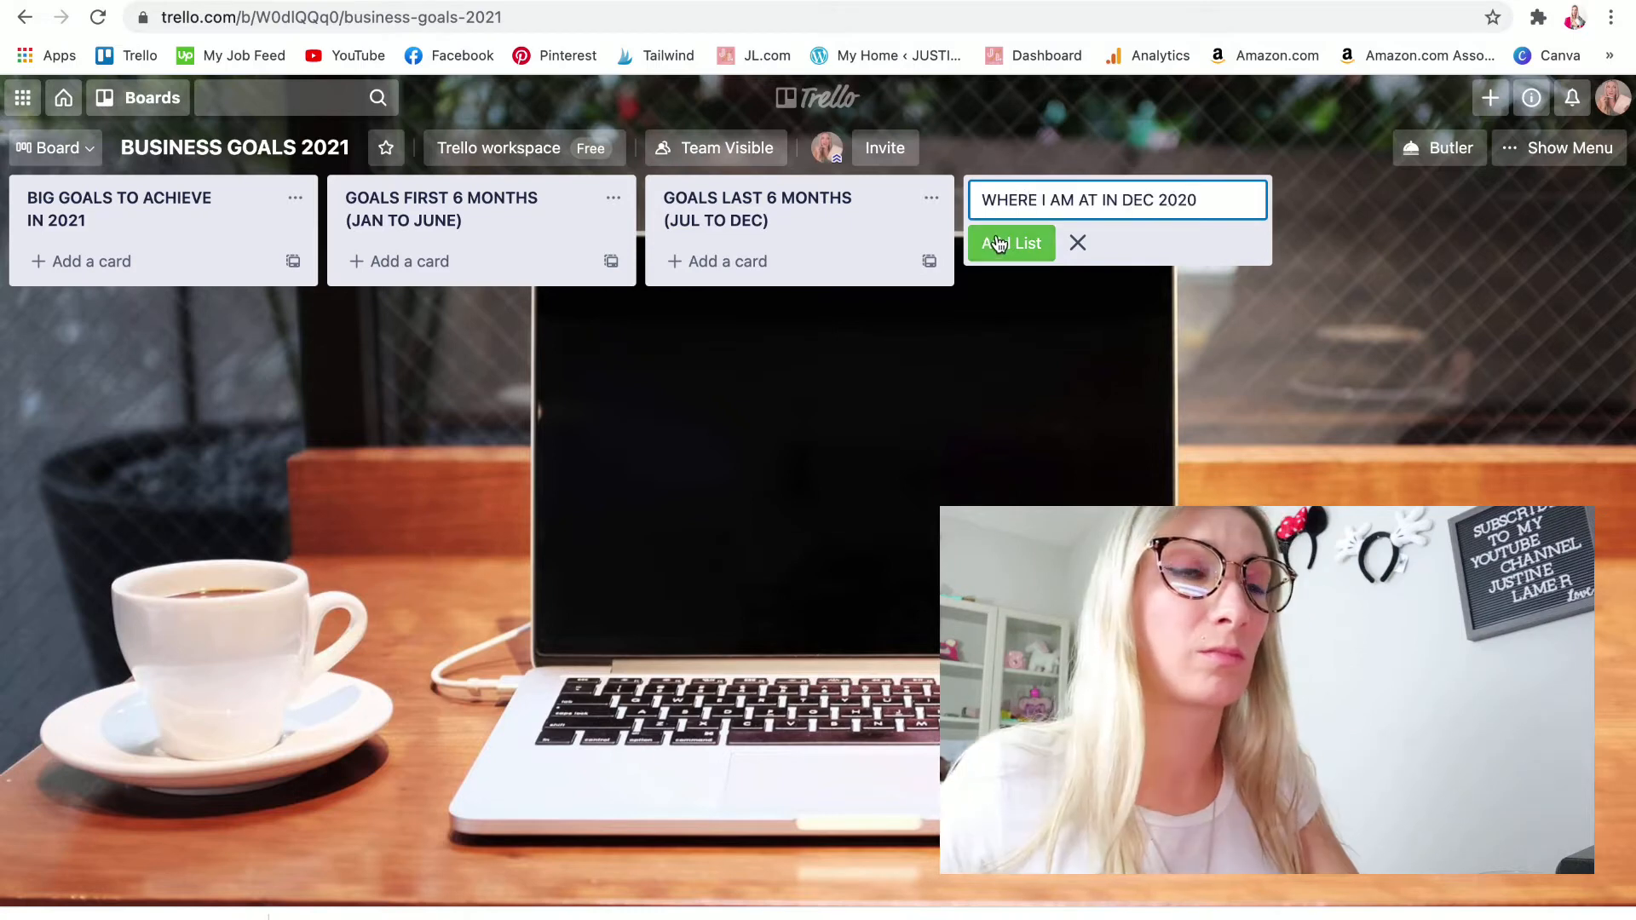
pyautogui.click(1005, 251)
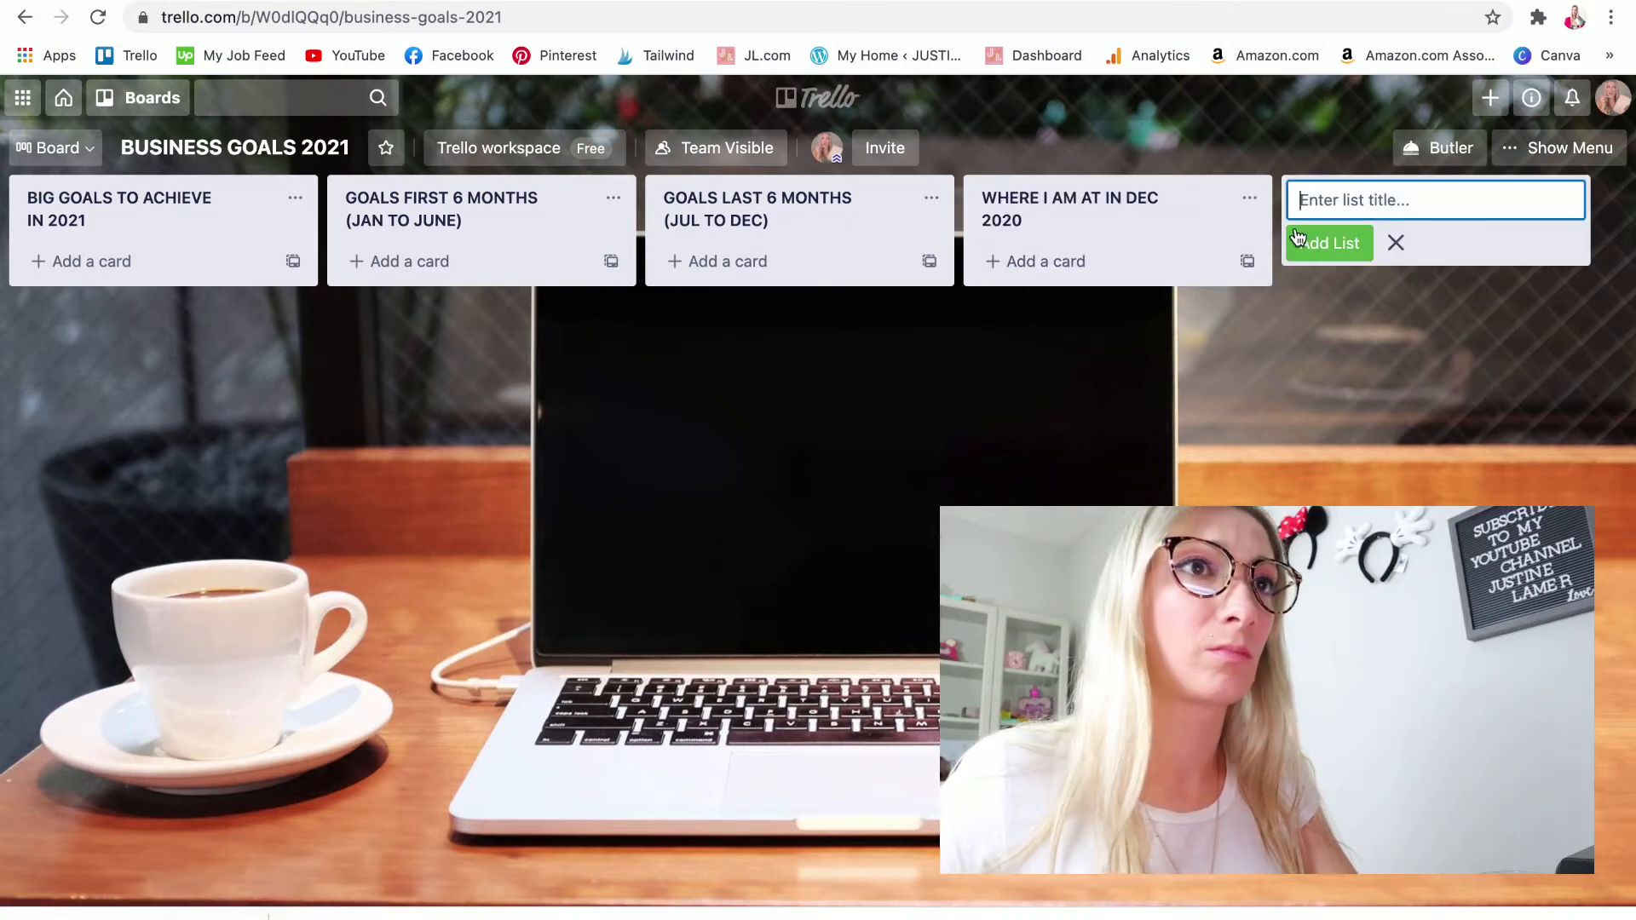
# - Add the lists "JANUARY 2021 GOALS" and "WHERE I AM AT IN JAN 30TH"
pyautogui.write('JANU')
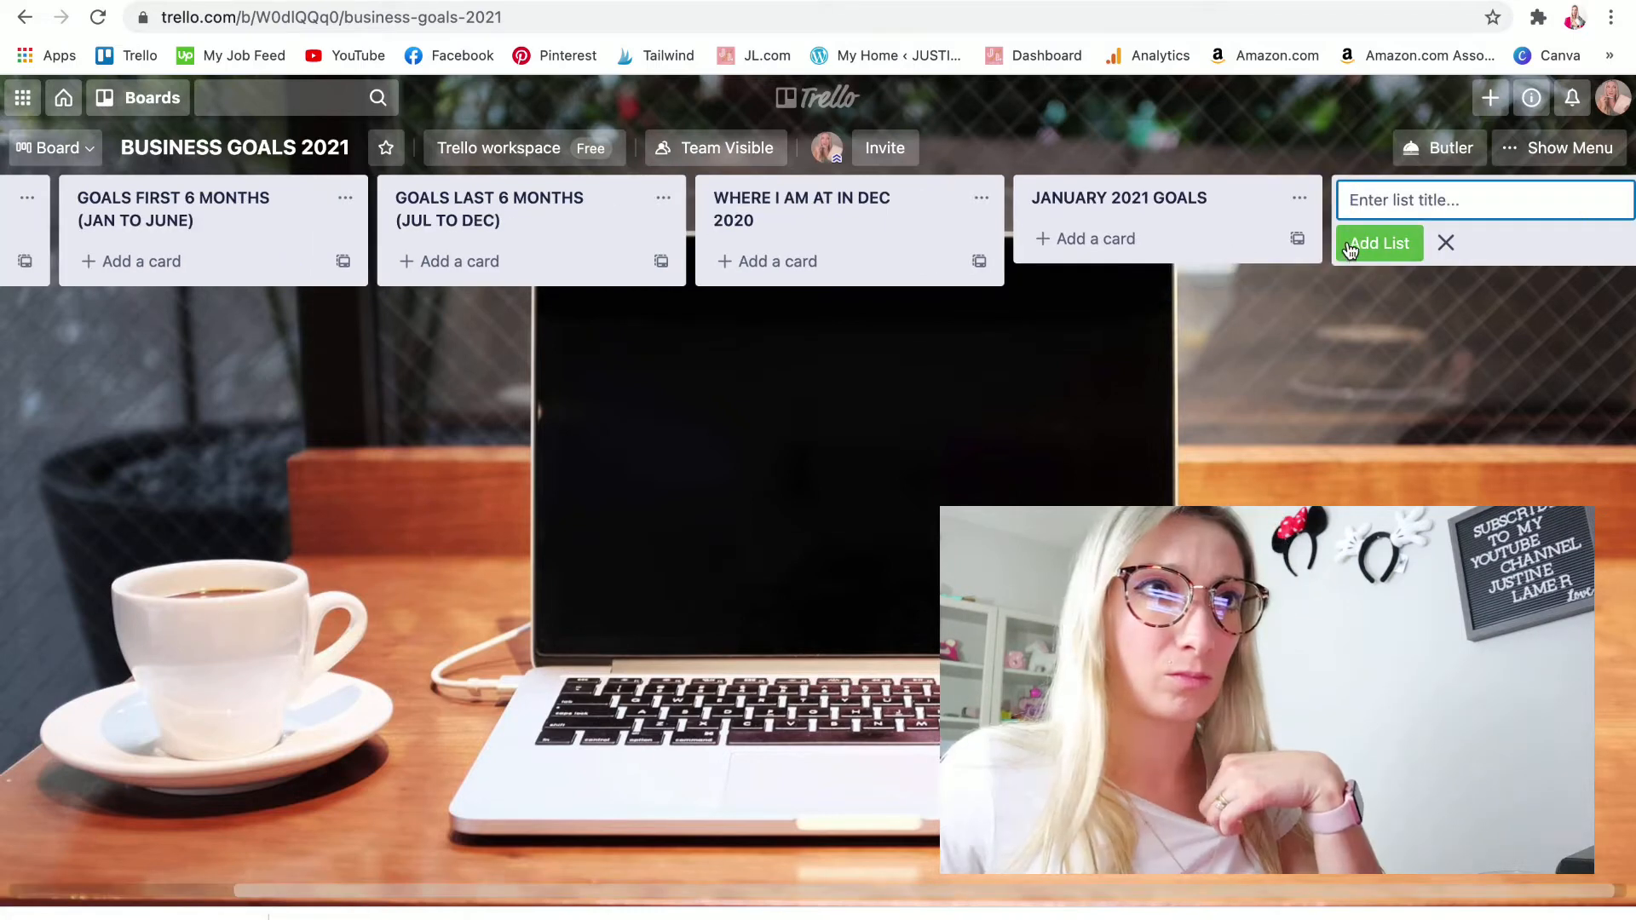
pyautogui.write('wh')
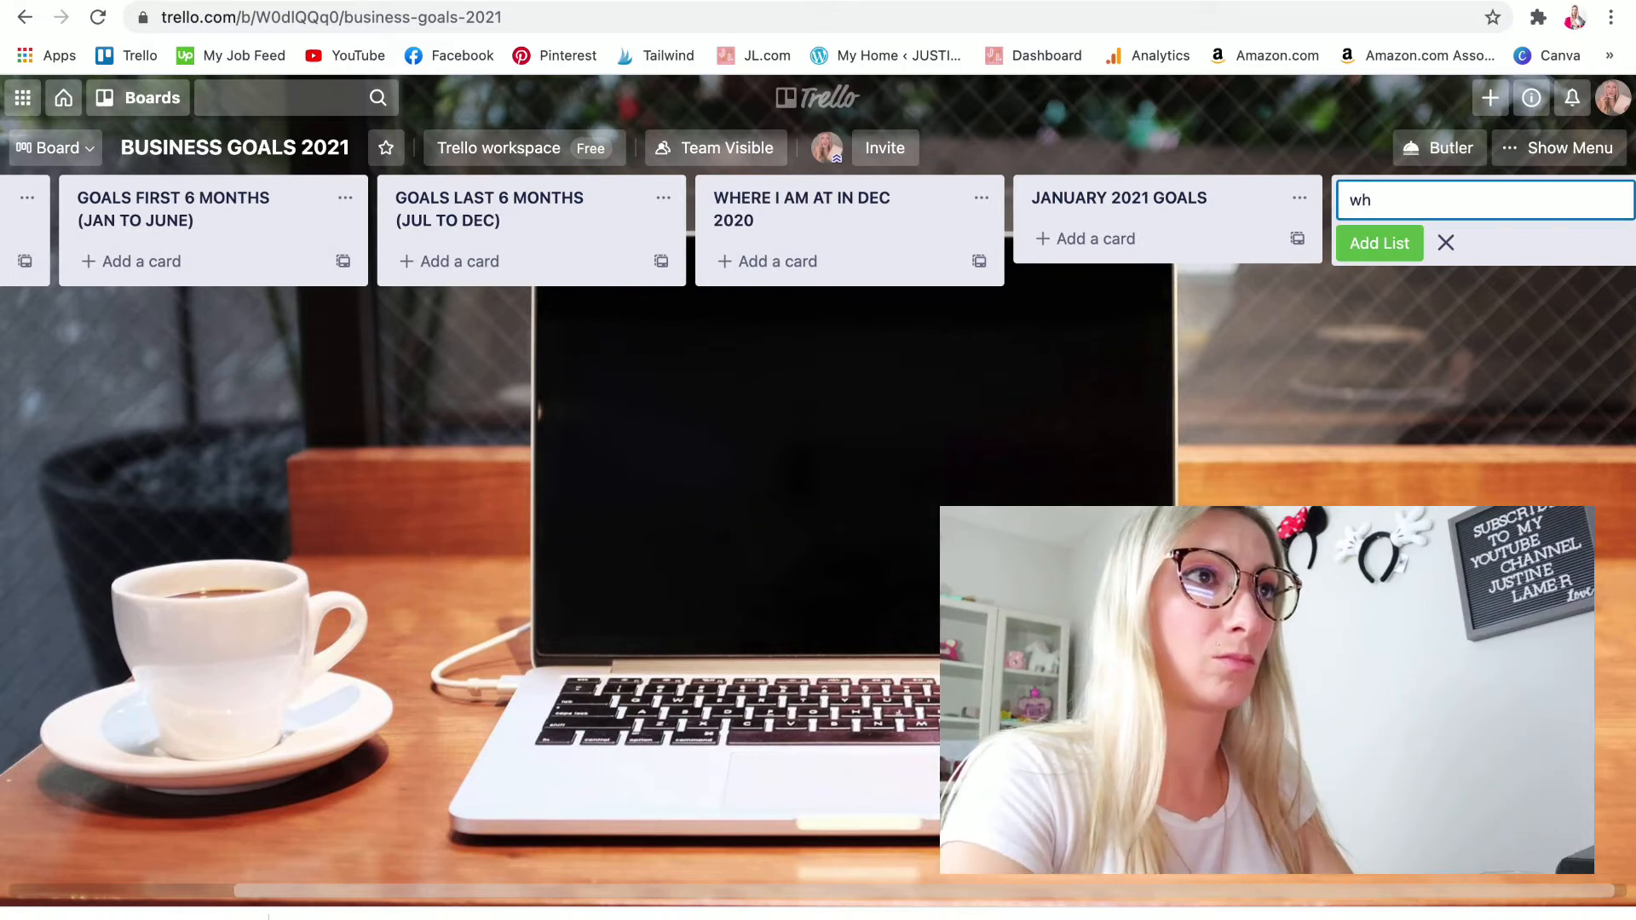
pyautogui.press('BackSpace')
pyautogui.write('WHERE I AM AT')
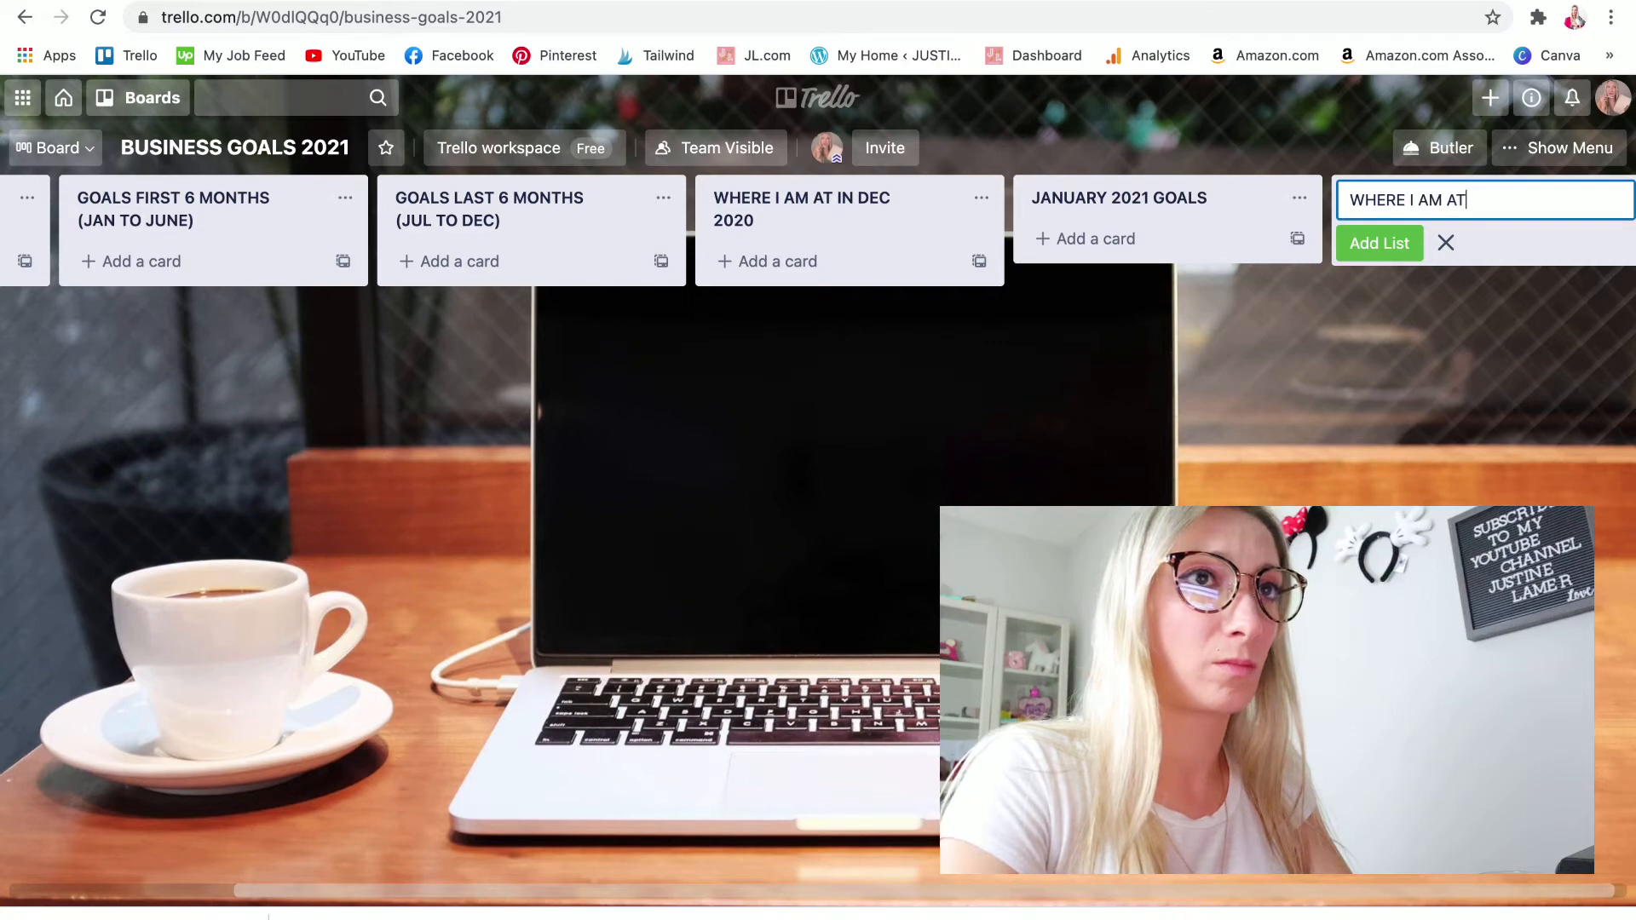
pyautogui.write(' U')
# - Add a "FEBRUARY GOALS" list after the January 30th progress list
pyautogui.write('FEBRUAR')
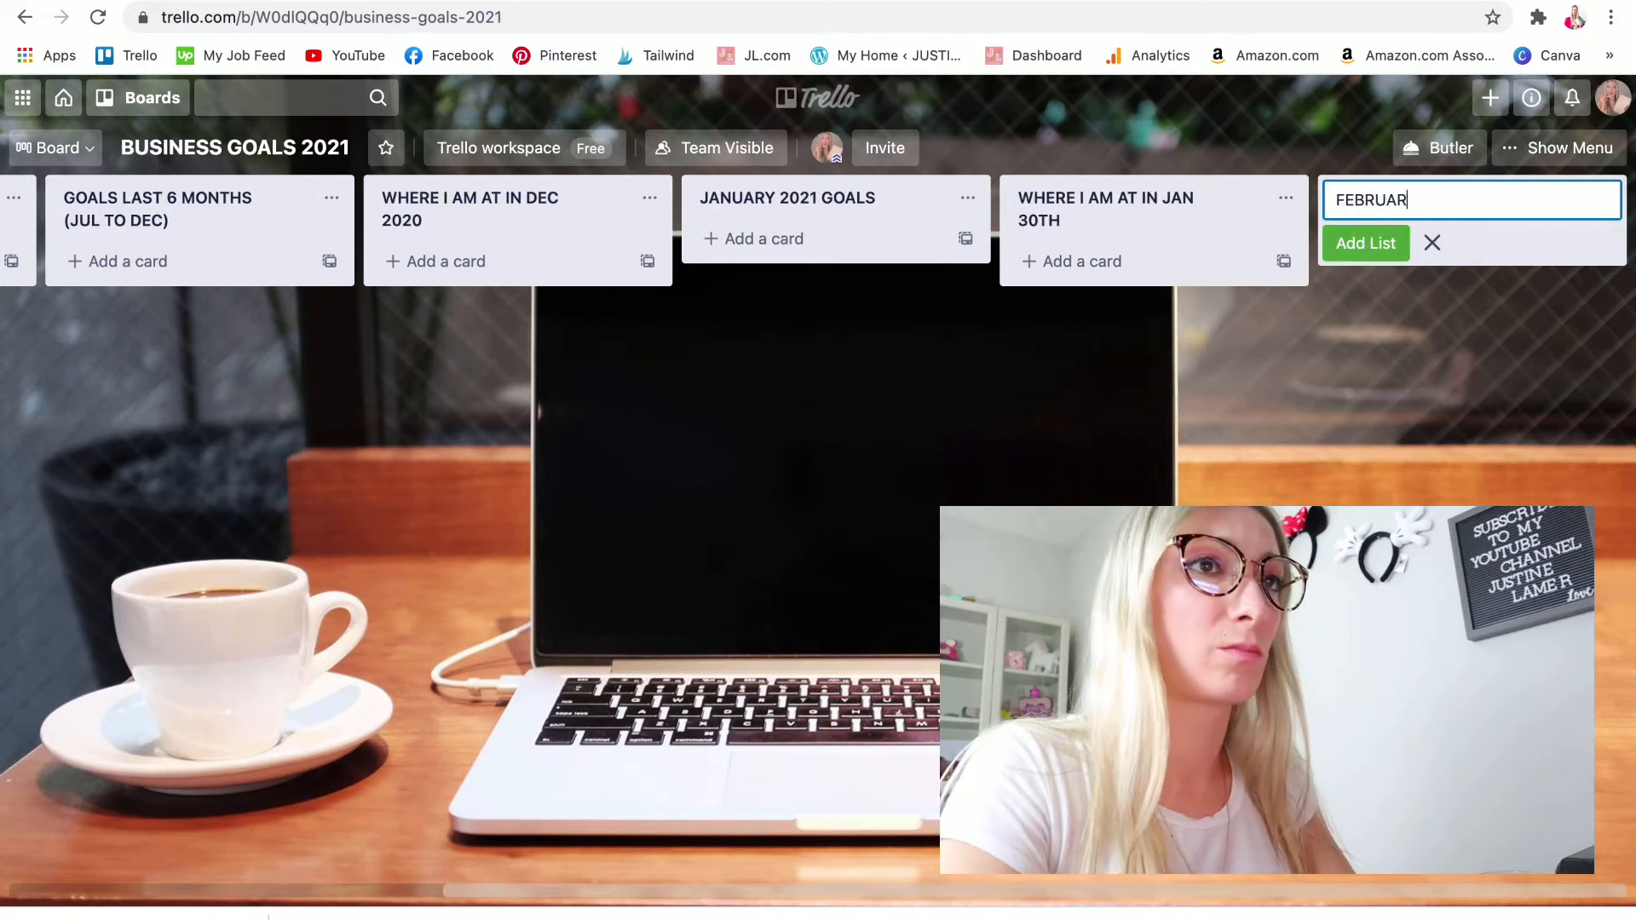
pyautogui.write('Y GOALS')
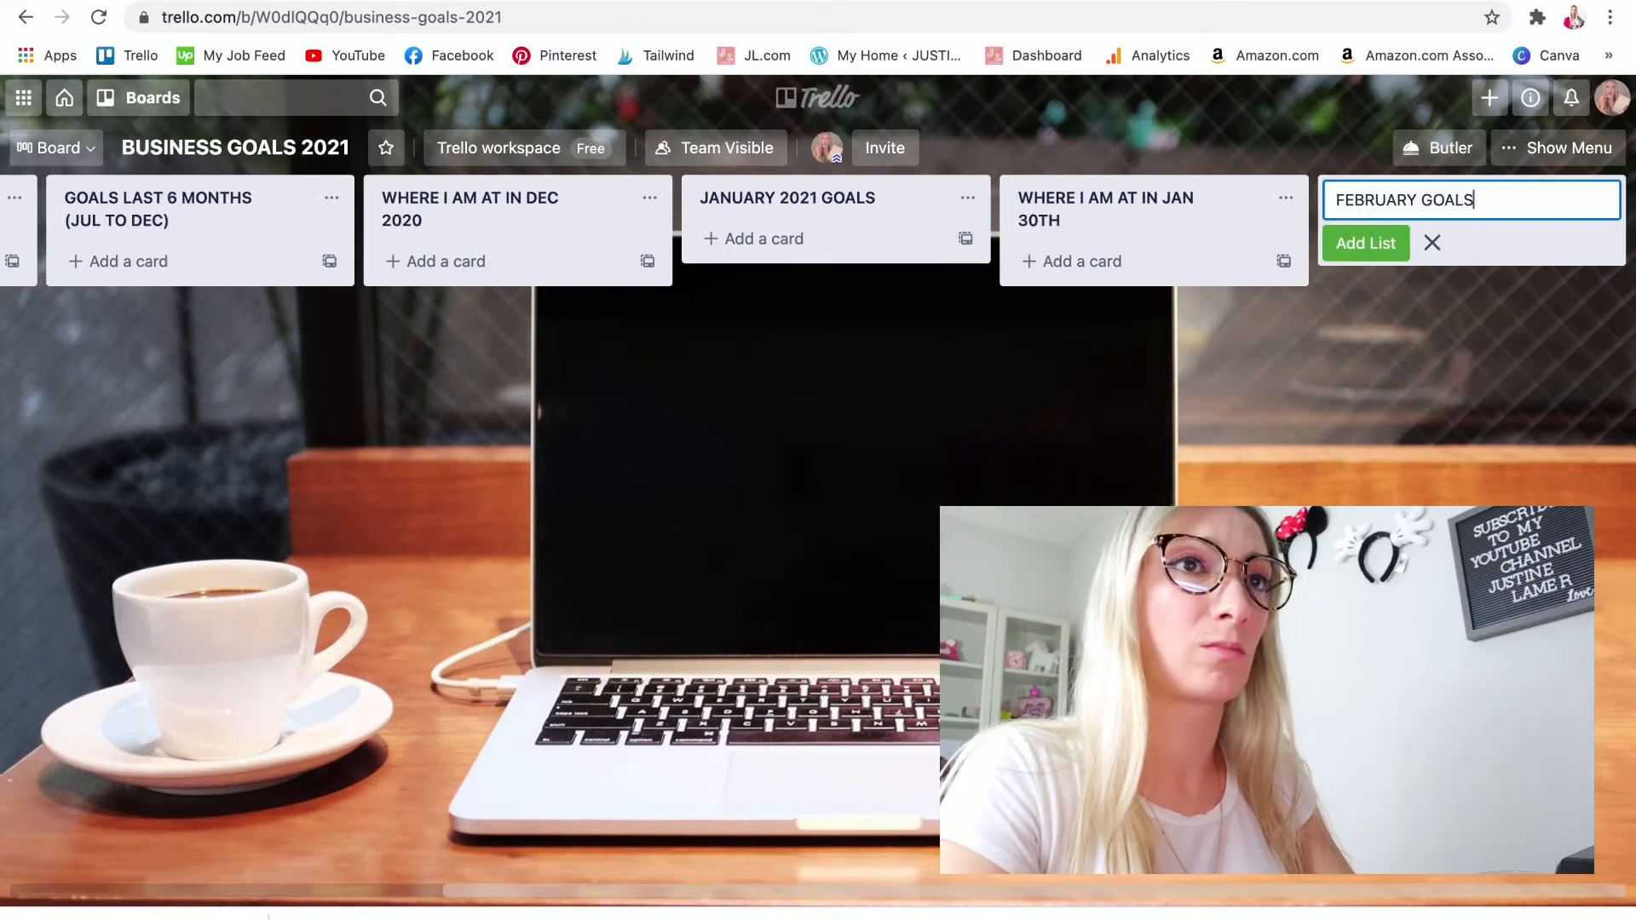
pyautogui.press('Return')
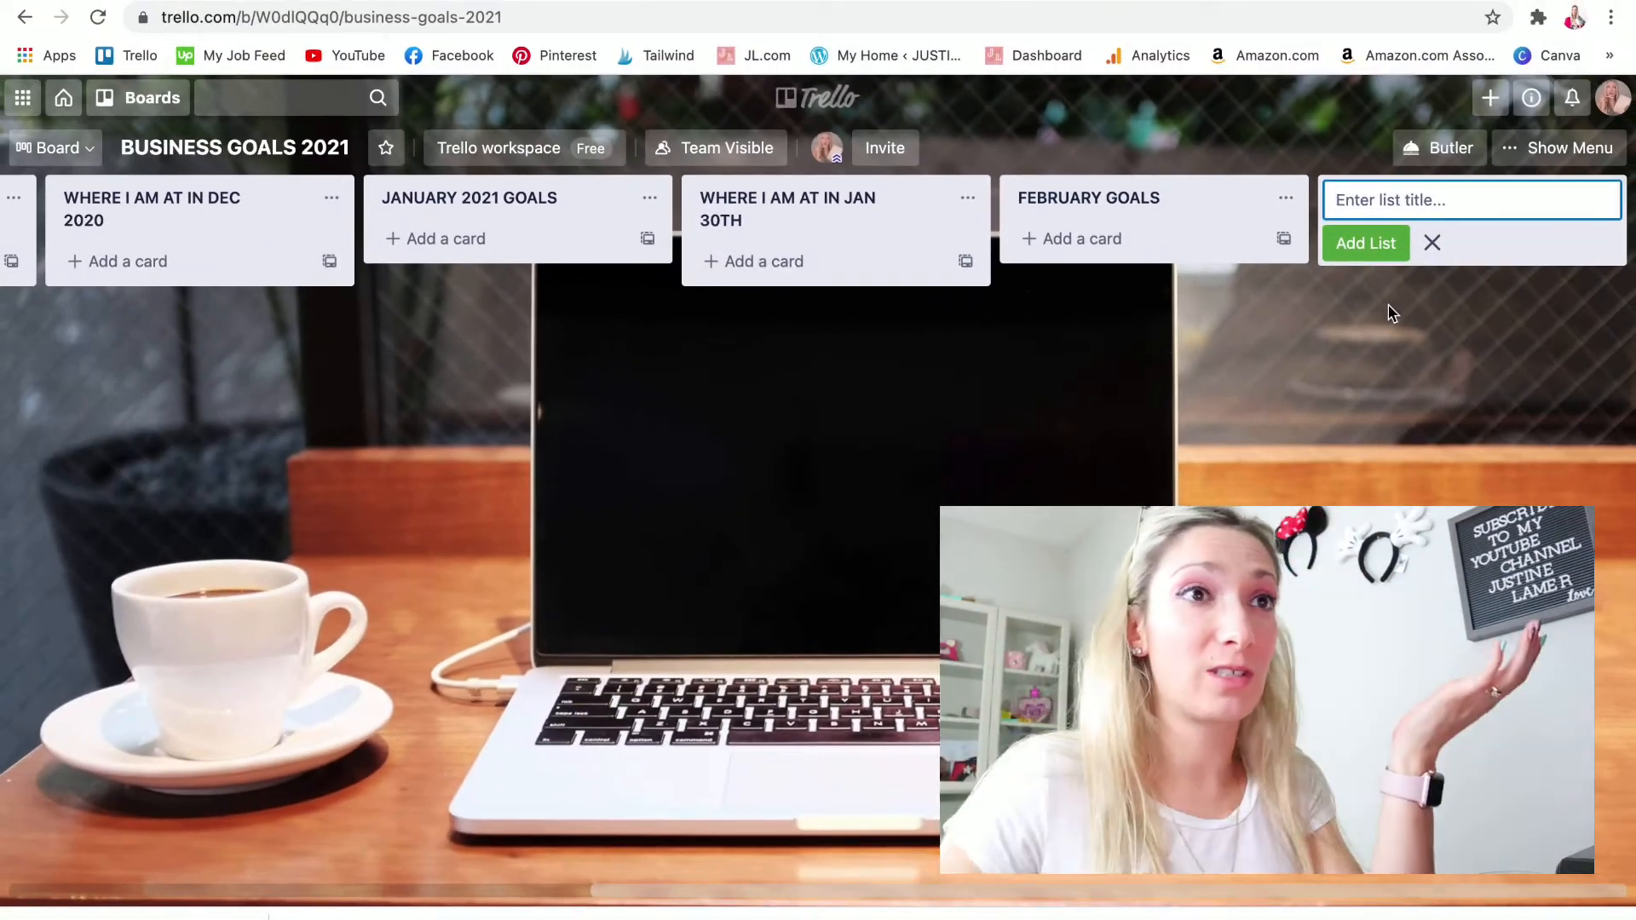
pyautogui.hscroll(-10, 1293, 350)
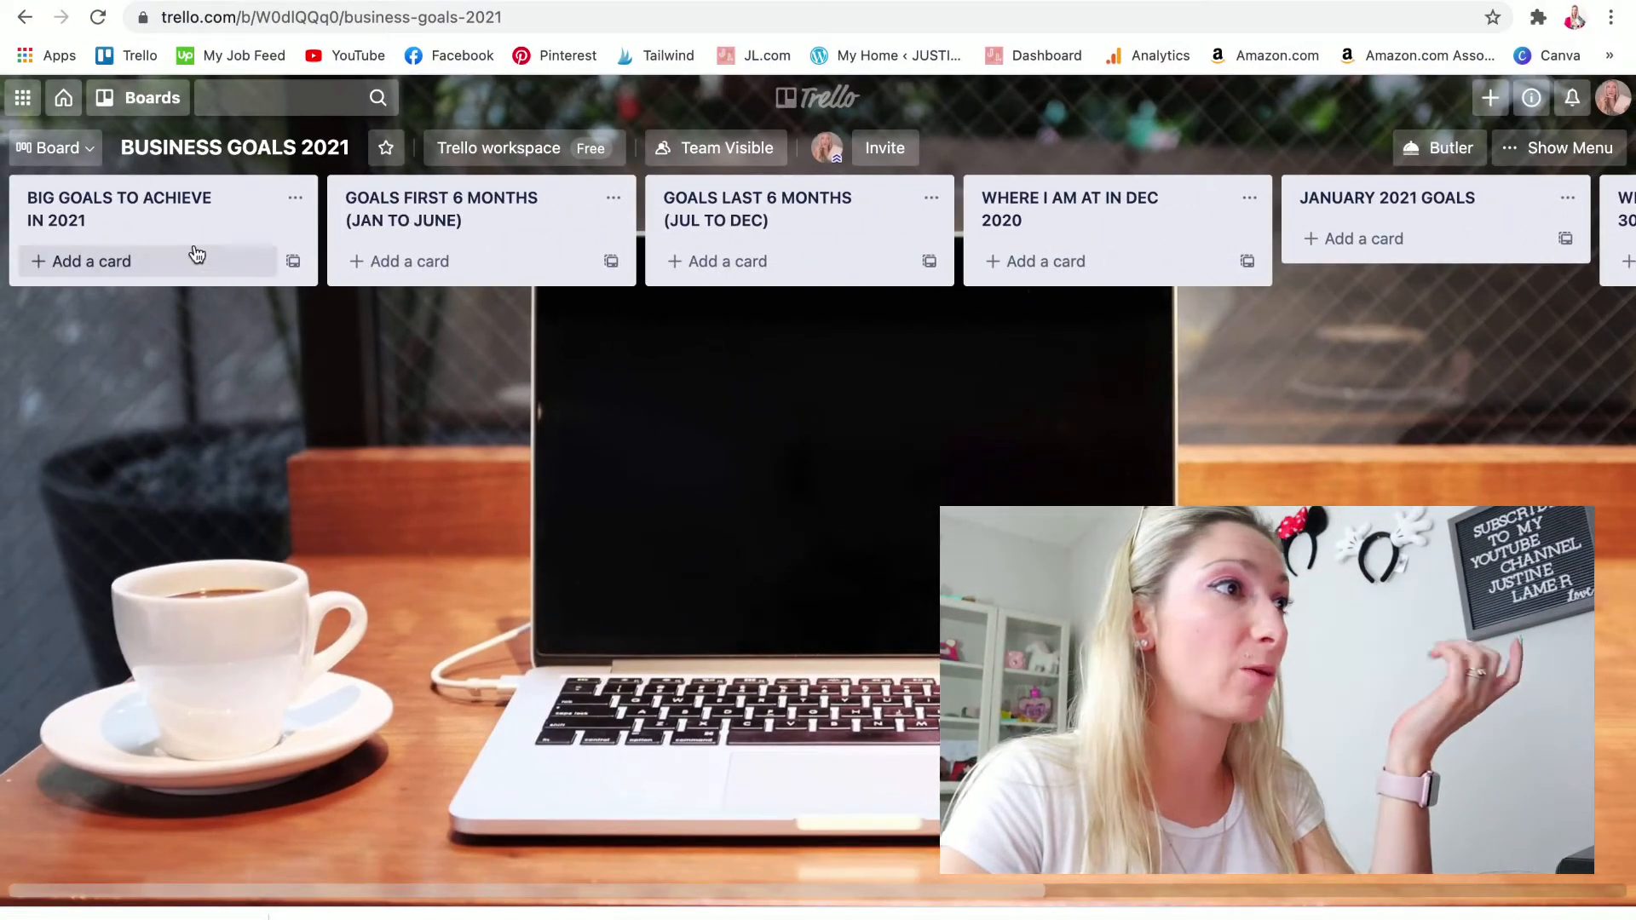
pyautogui.hscroll(9, 1360, 223)
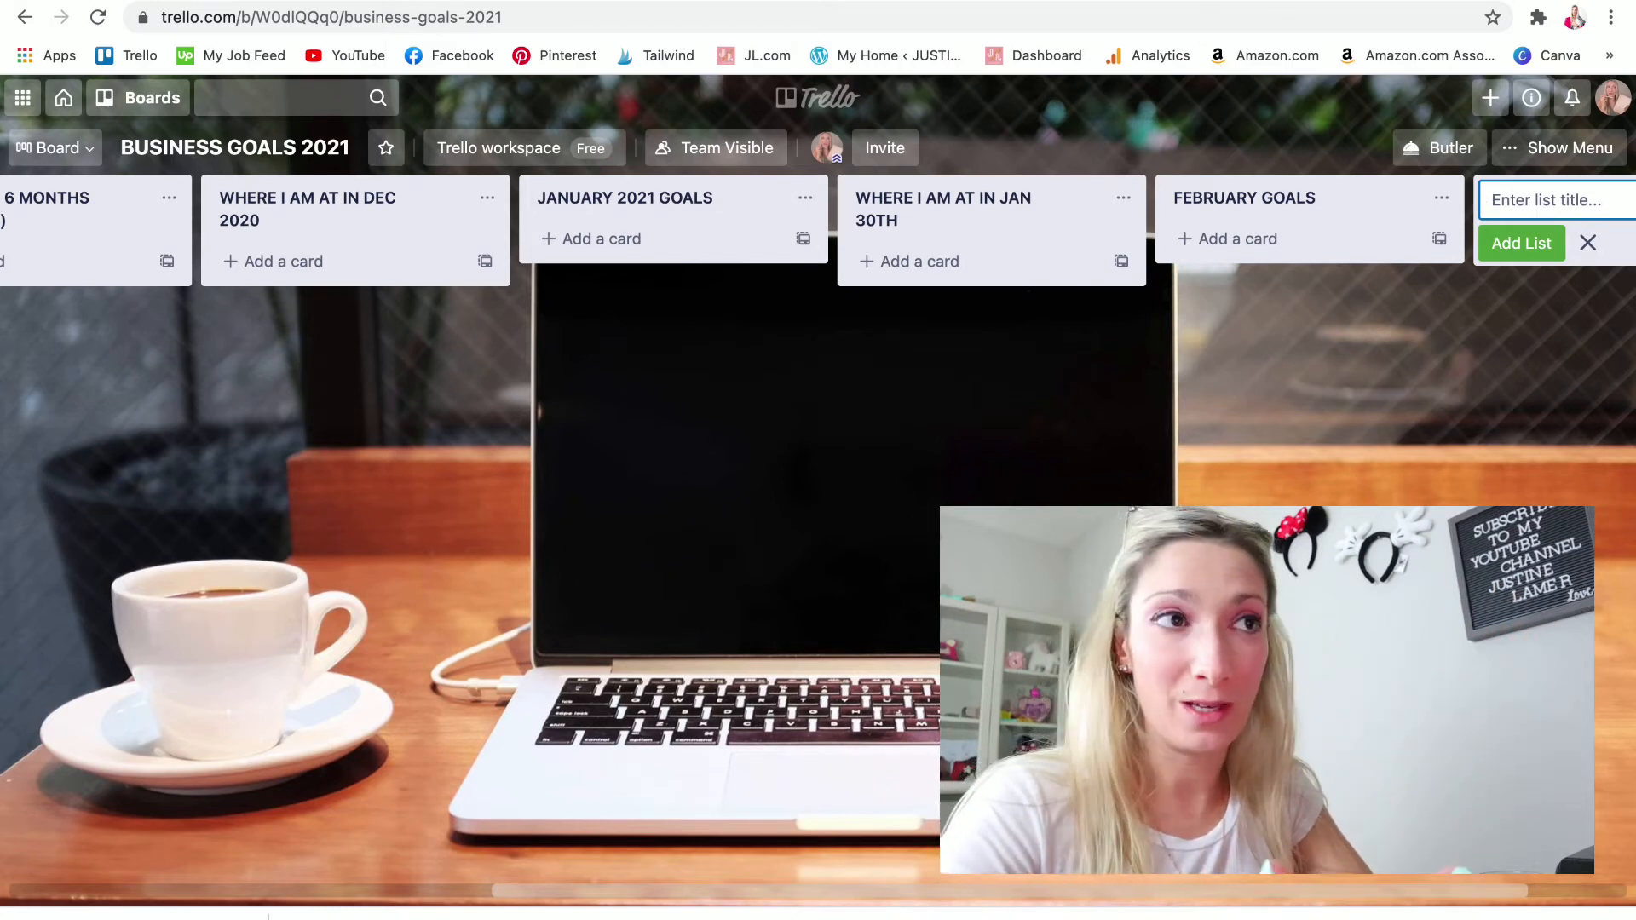
pyautogui.hscroll(-9, 817, 230)
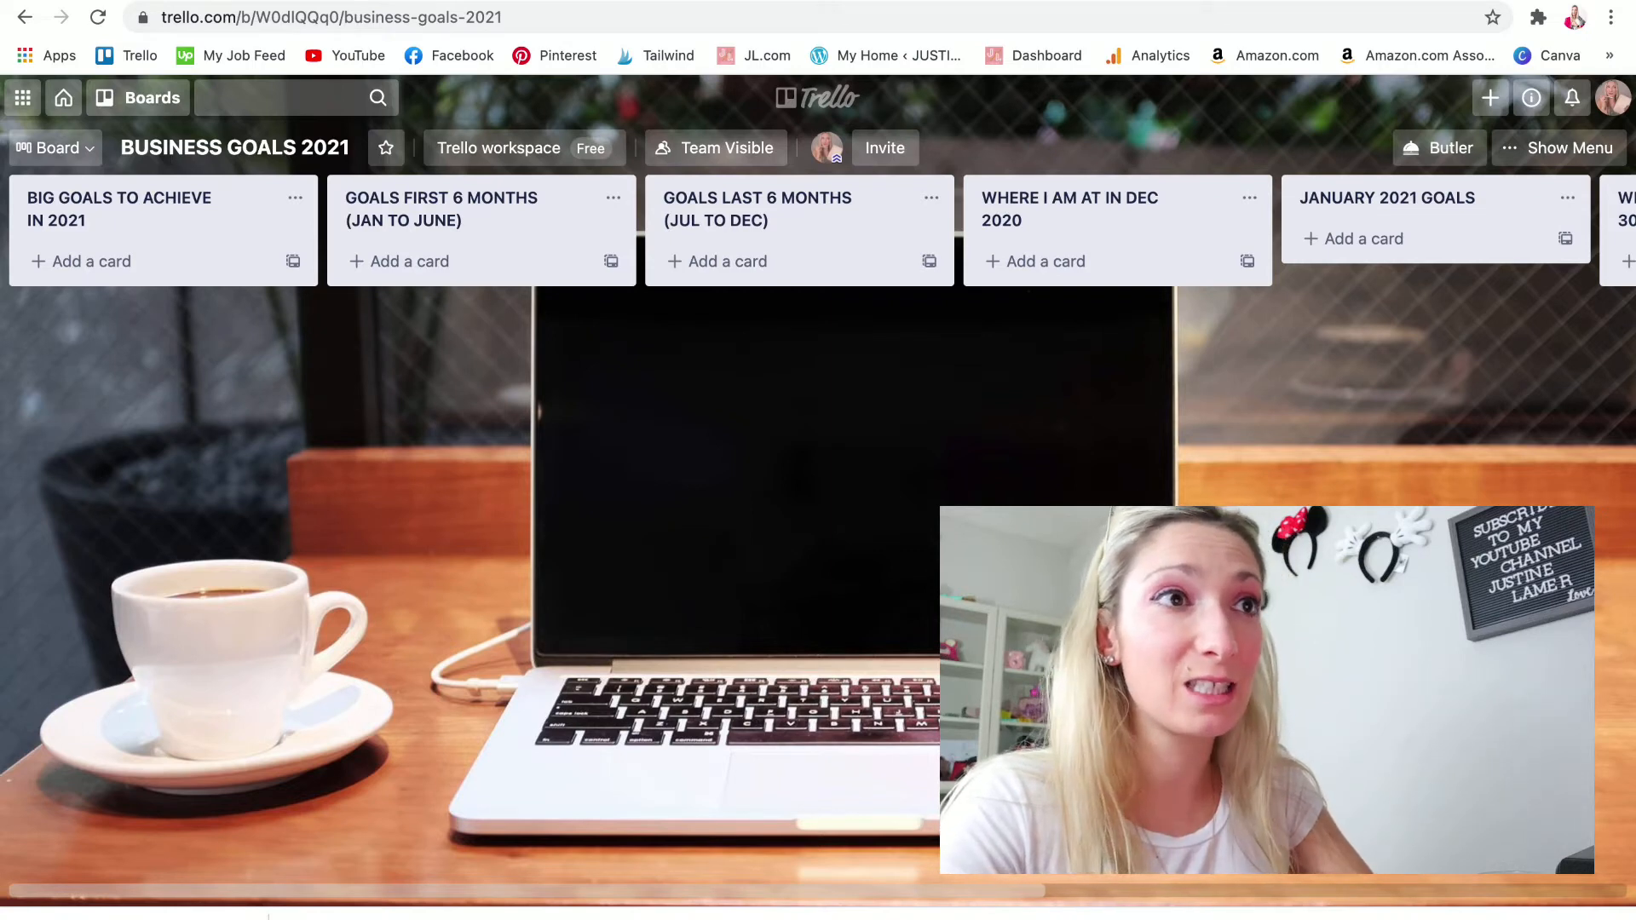
pyautogui.hscroll(3, 817, 230)
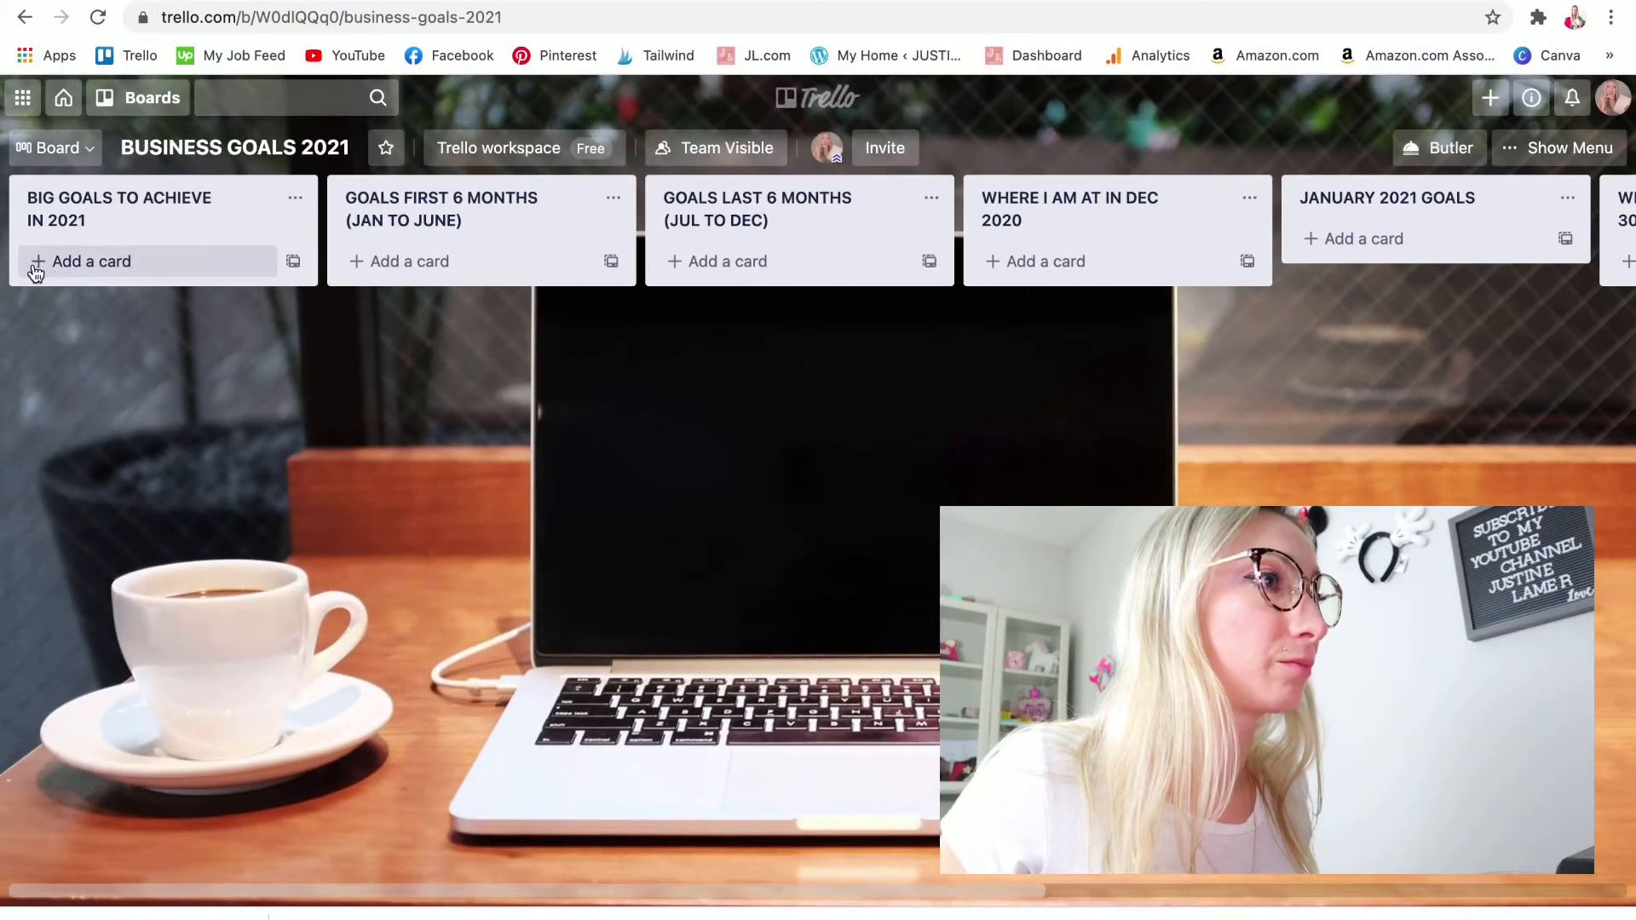
# - Fill the "BIG GOALS TO ACHIEVE IN 2021" list with nine goal cards, from "1000 YOUTUBE SUBS" to "10 MILLION VIEWS ON PINTEREST + 10K FOLLOWERS"
pyautogui.click(36, 264)
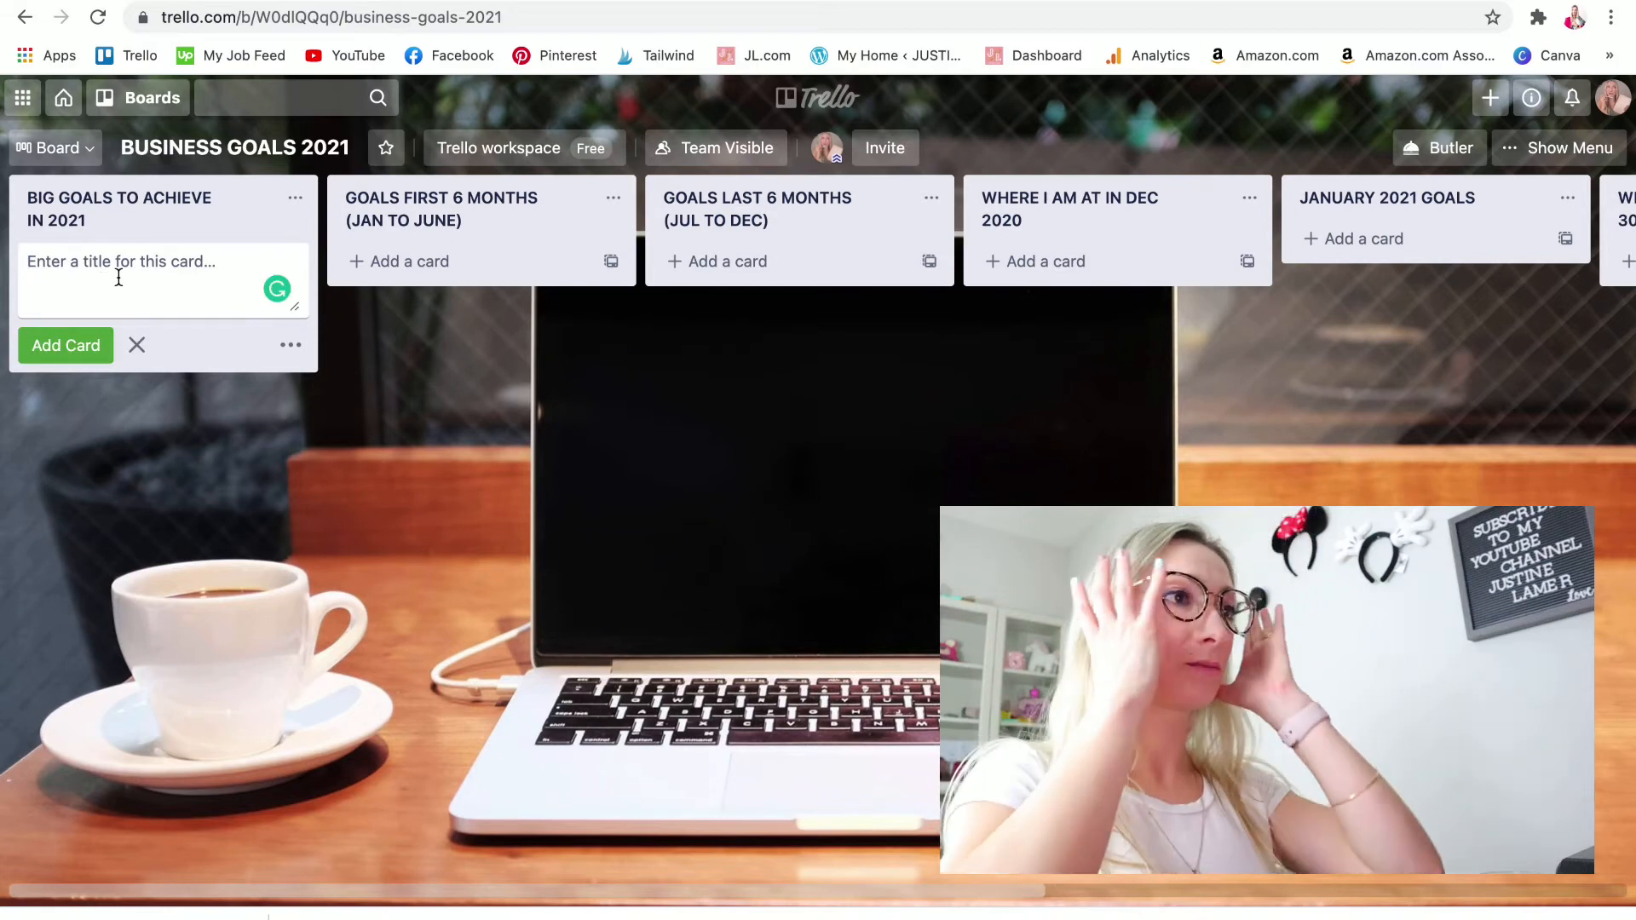
pyautogui.write('GET')
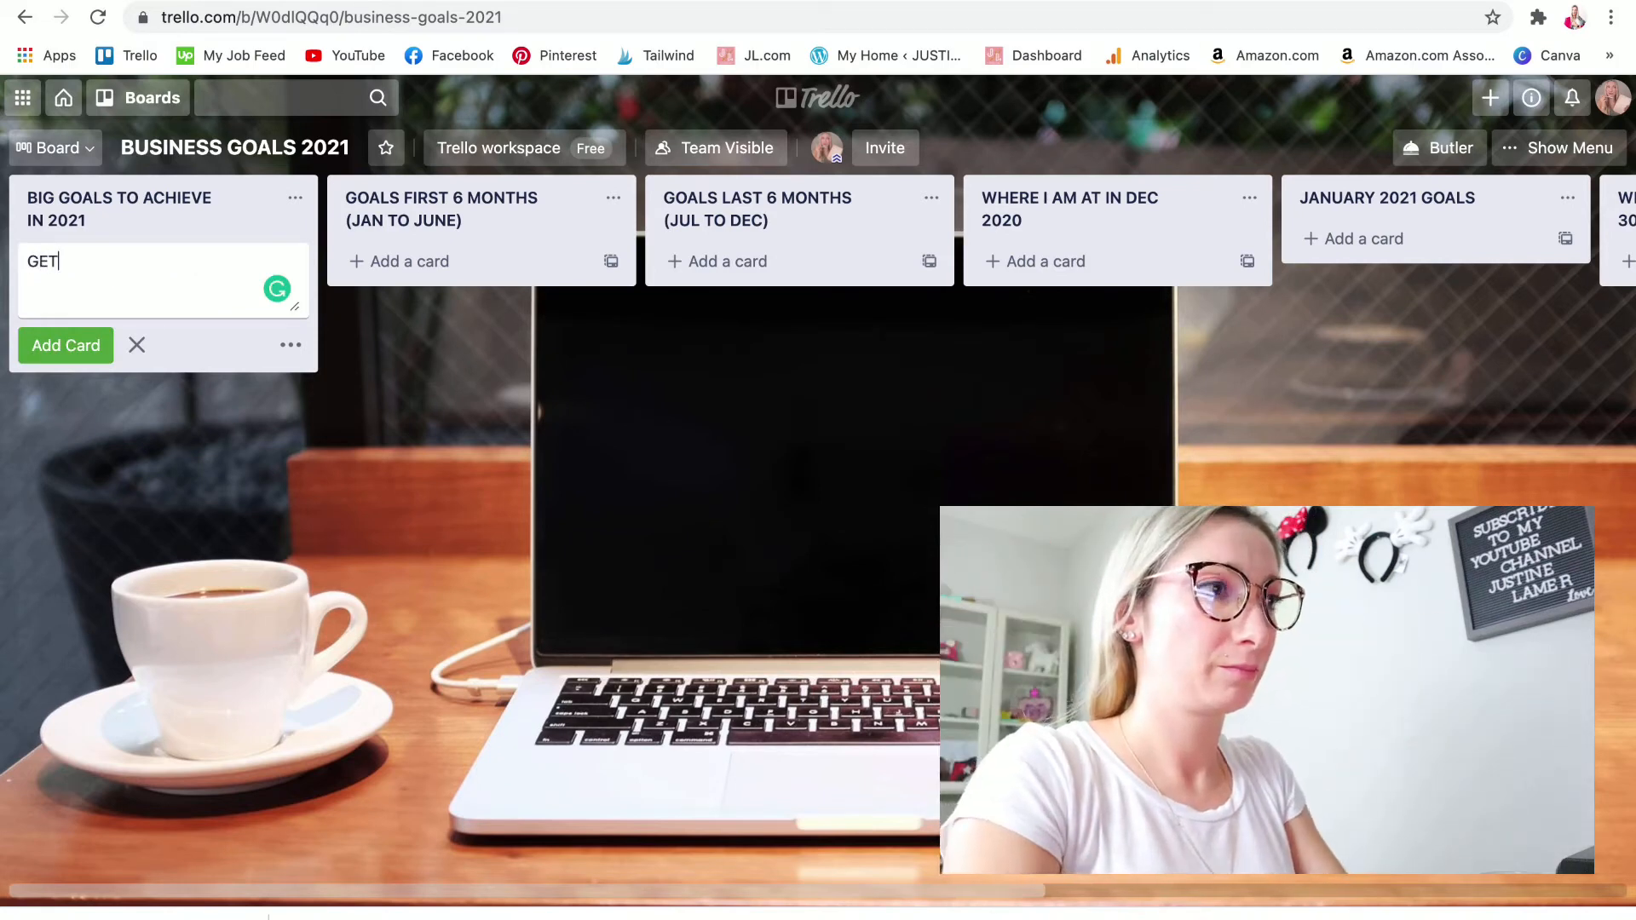
pyautogui.press('BackSpace')
pyautogui.write('10 MILL')
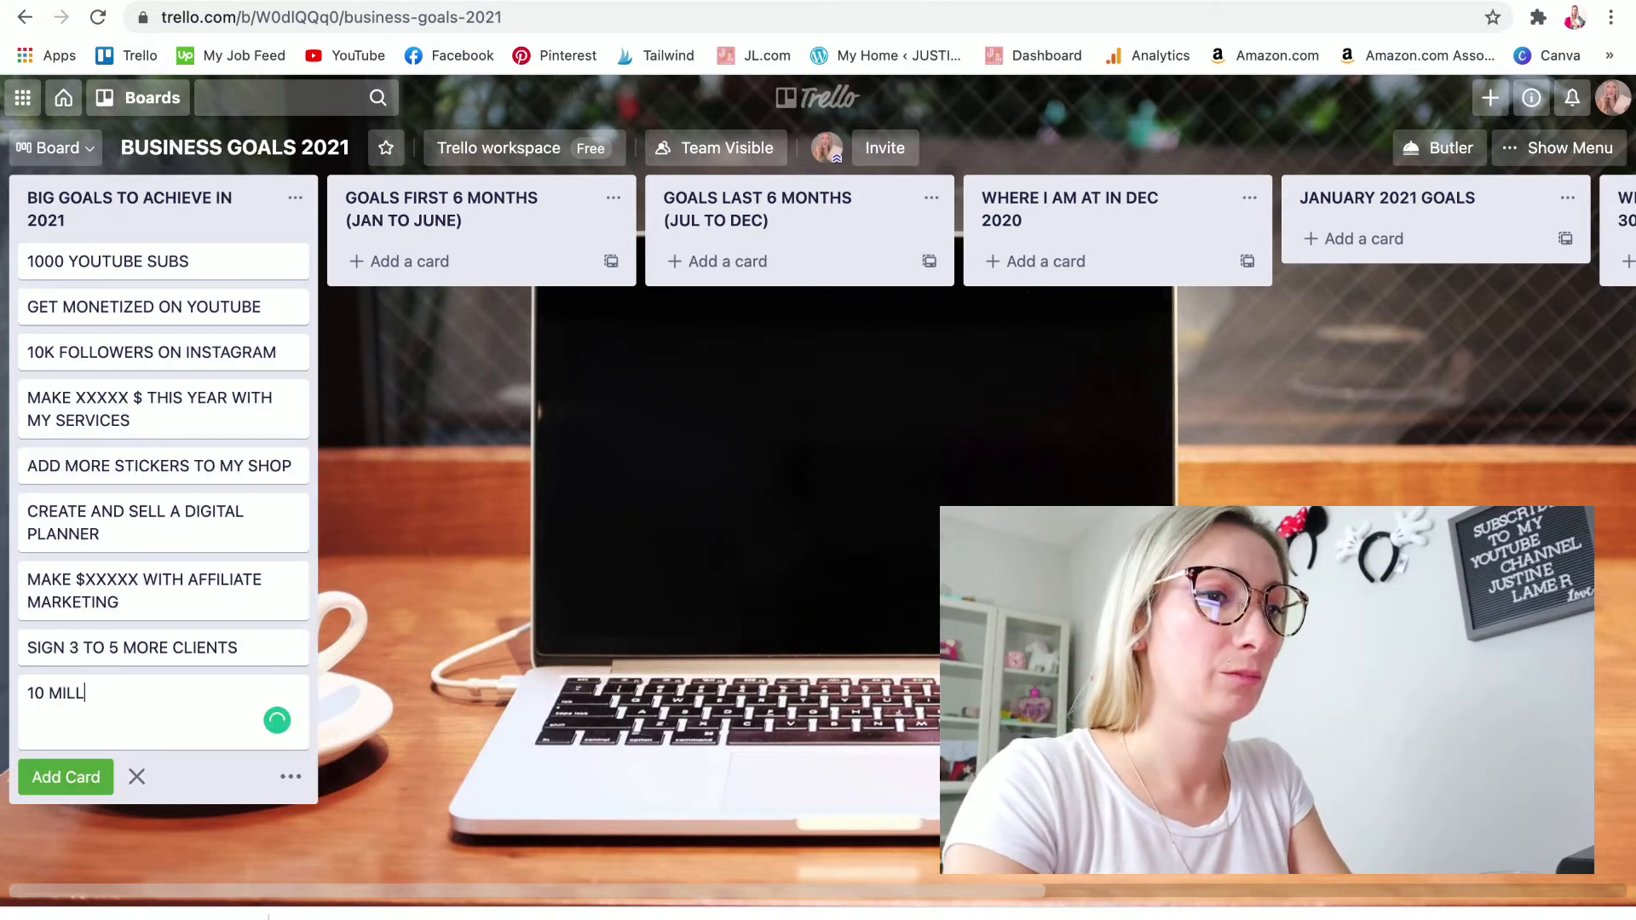
pyautogui.write('IONS VOE')
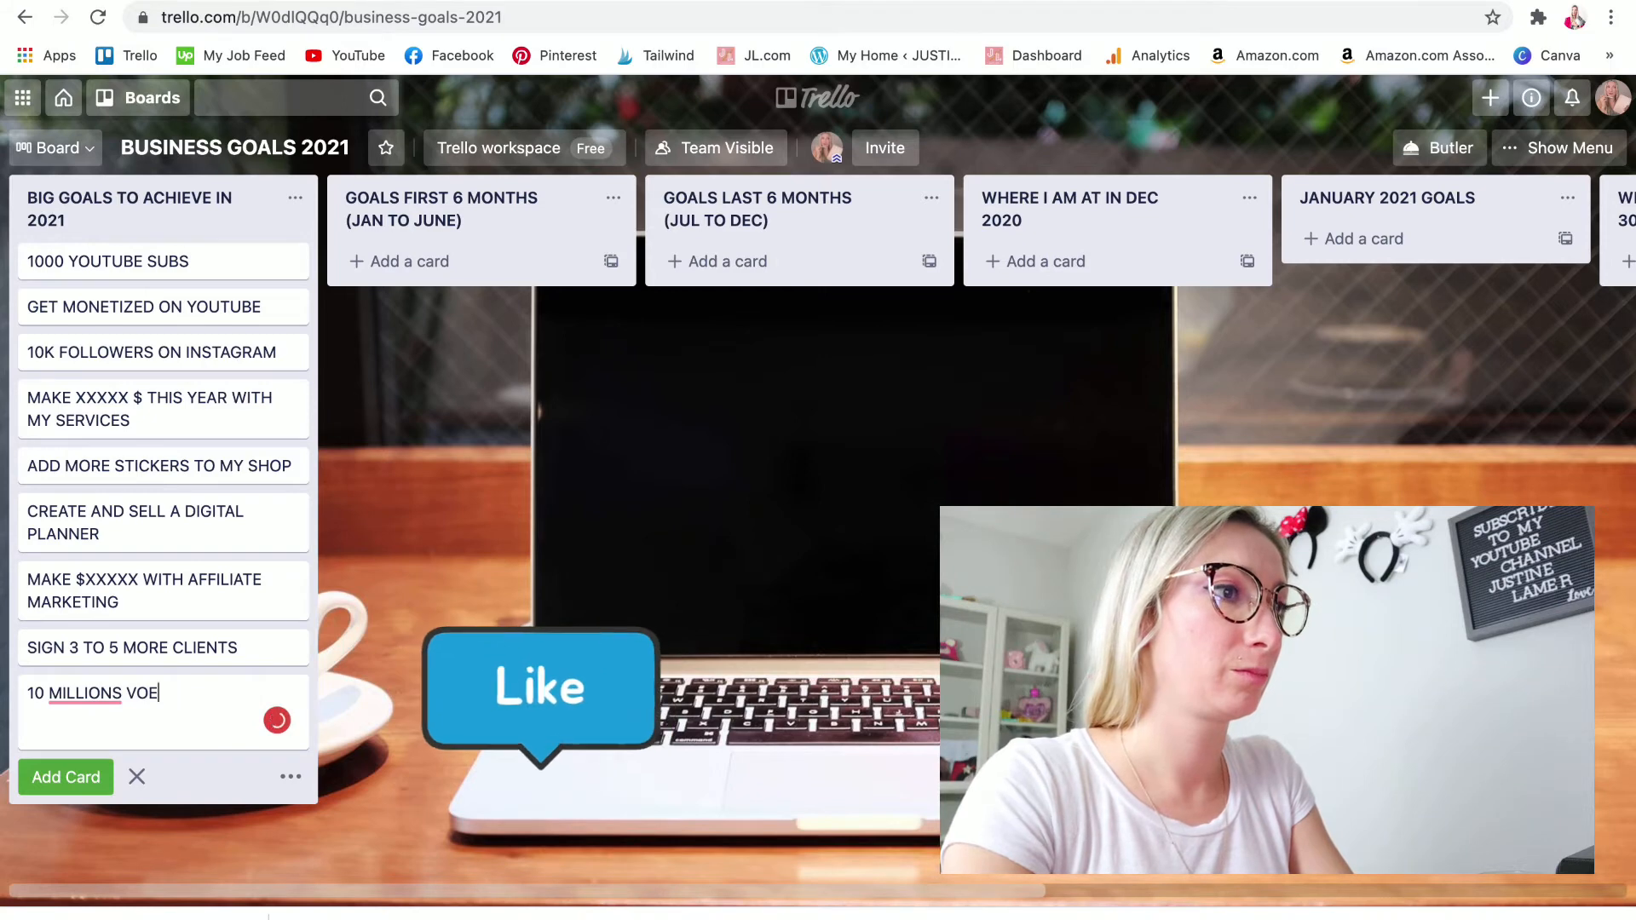
pyautogui.press('BackSpace')
pyautogui.write('V')
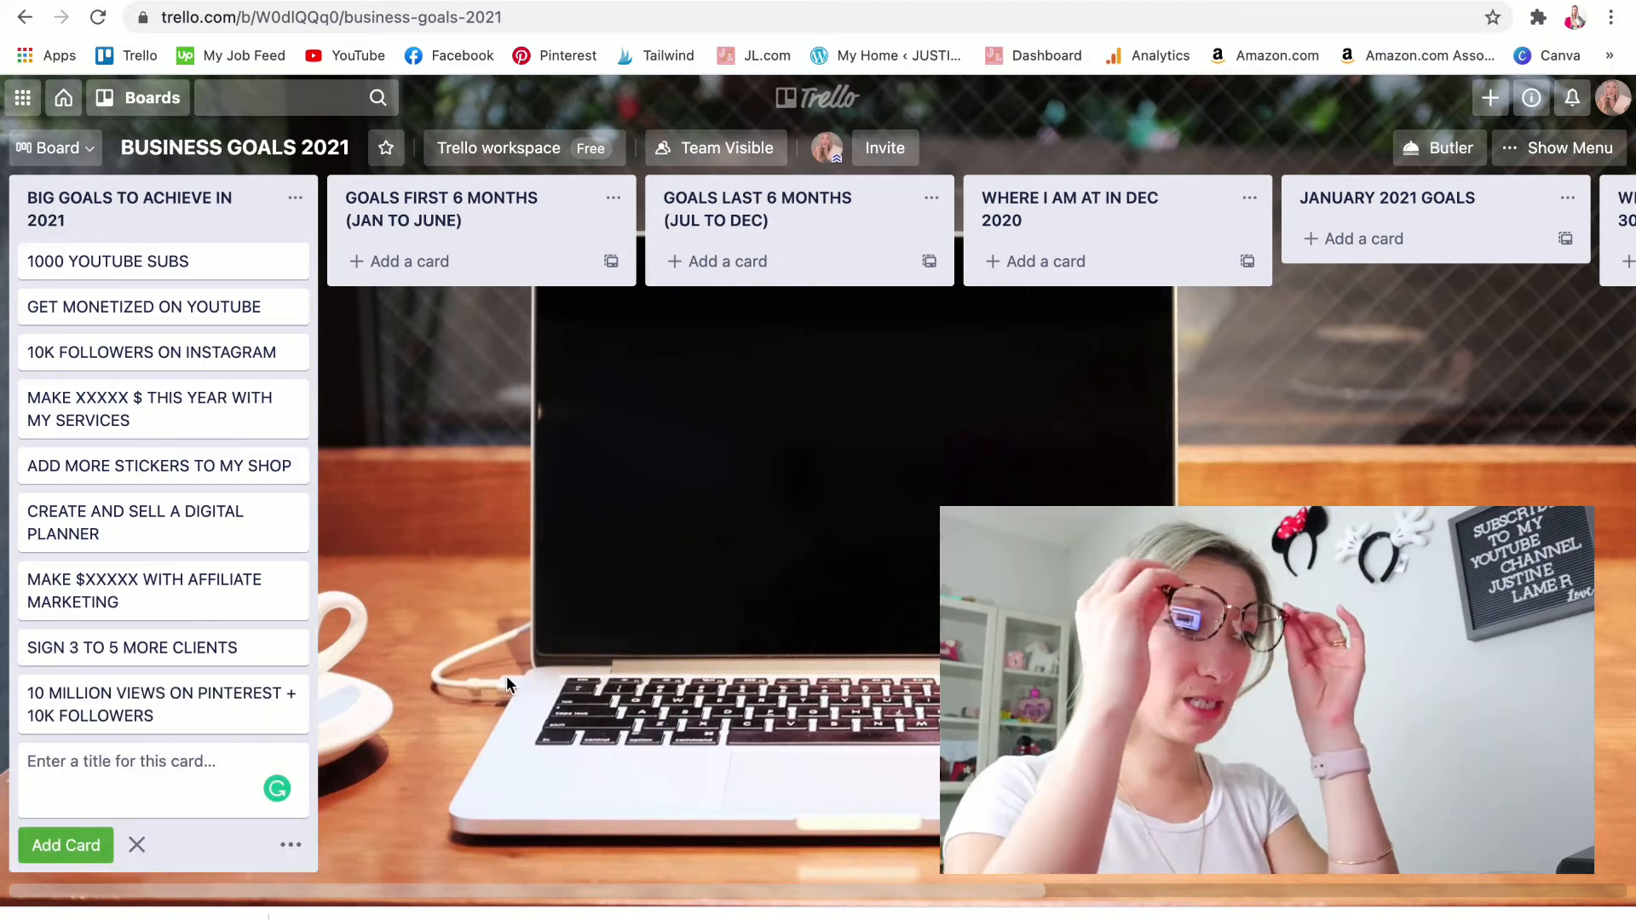
pyautogui.click(442, 576)
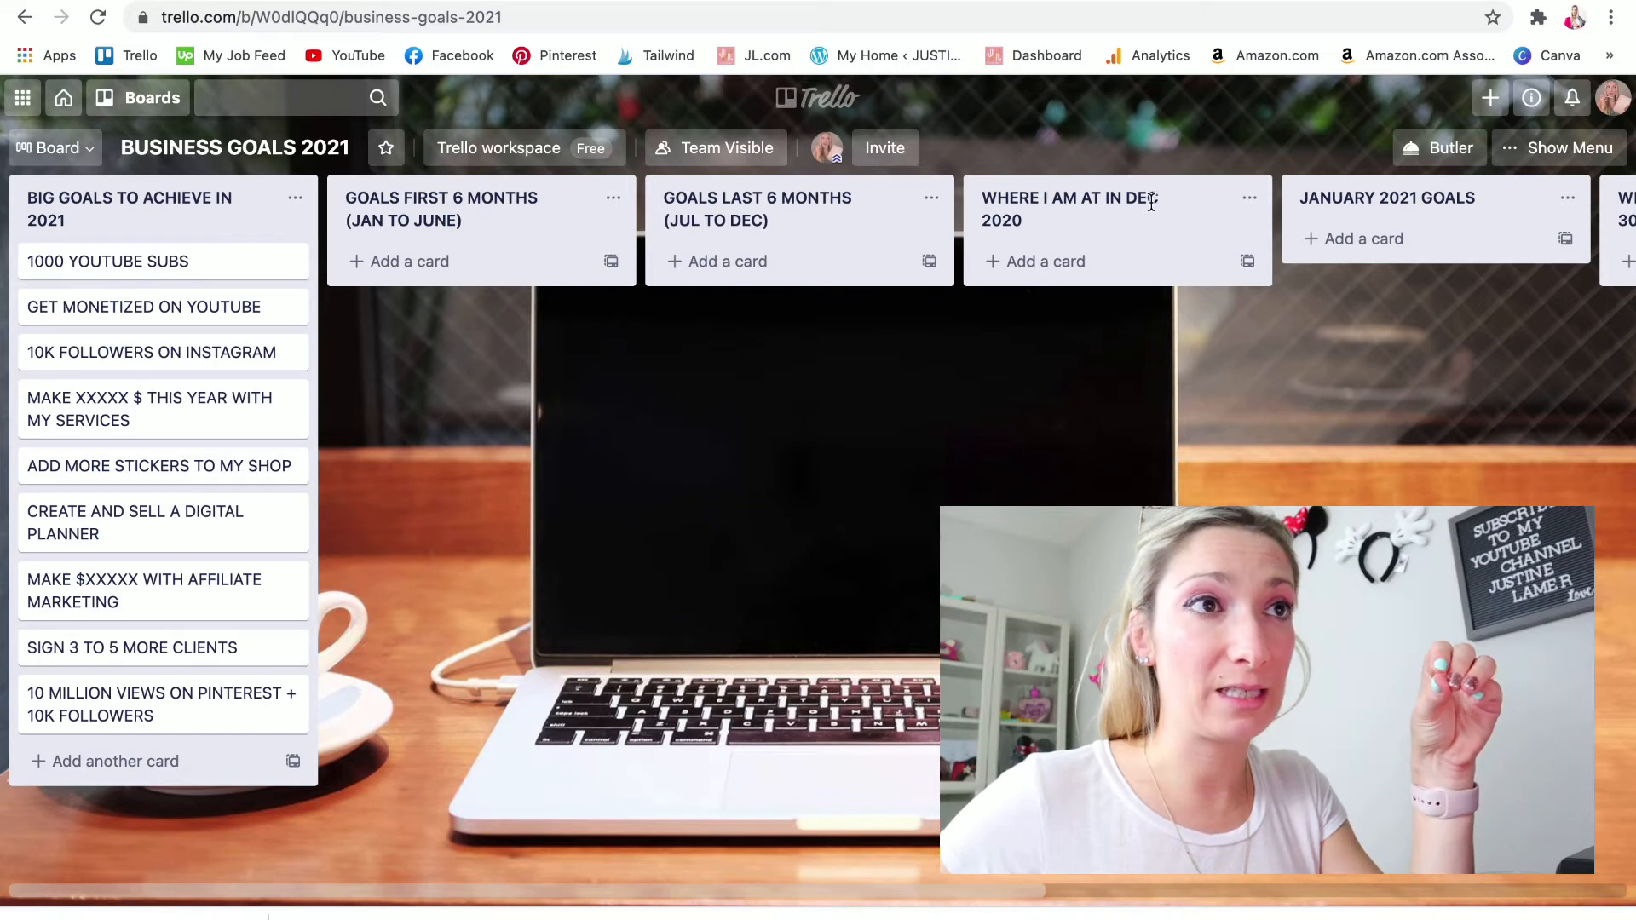
# - Rename the December 2020 progress list to "WHERE I AM AT IN DEC 30th 2020"
pyautogui.click(1190, 192)
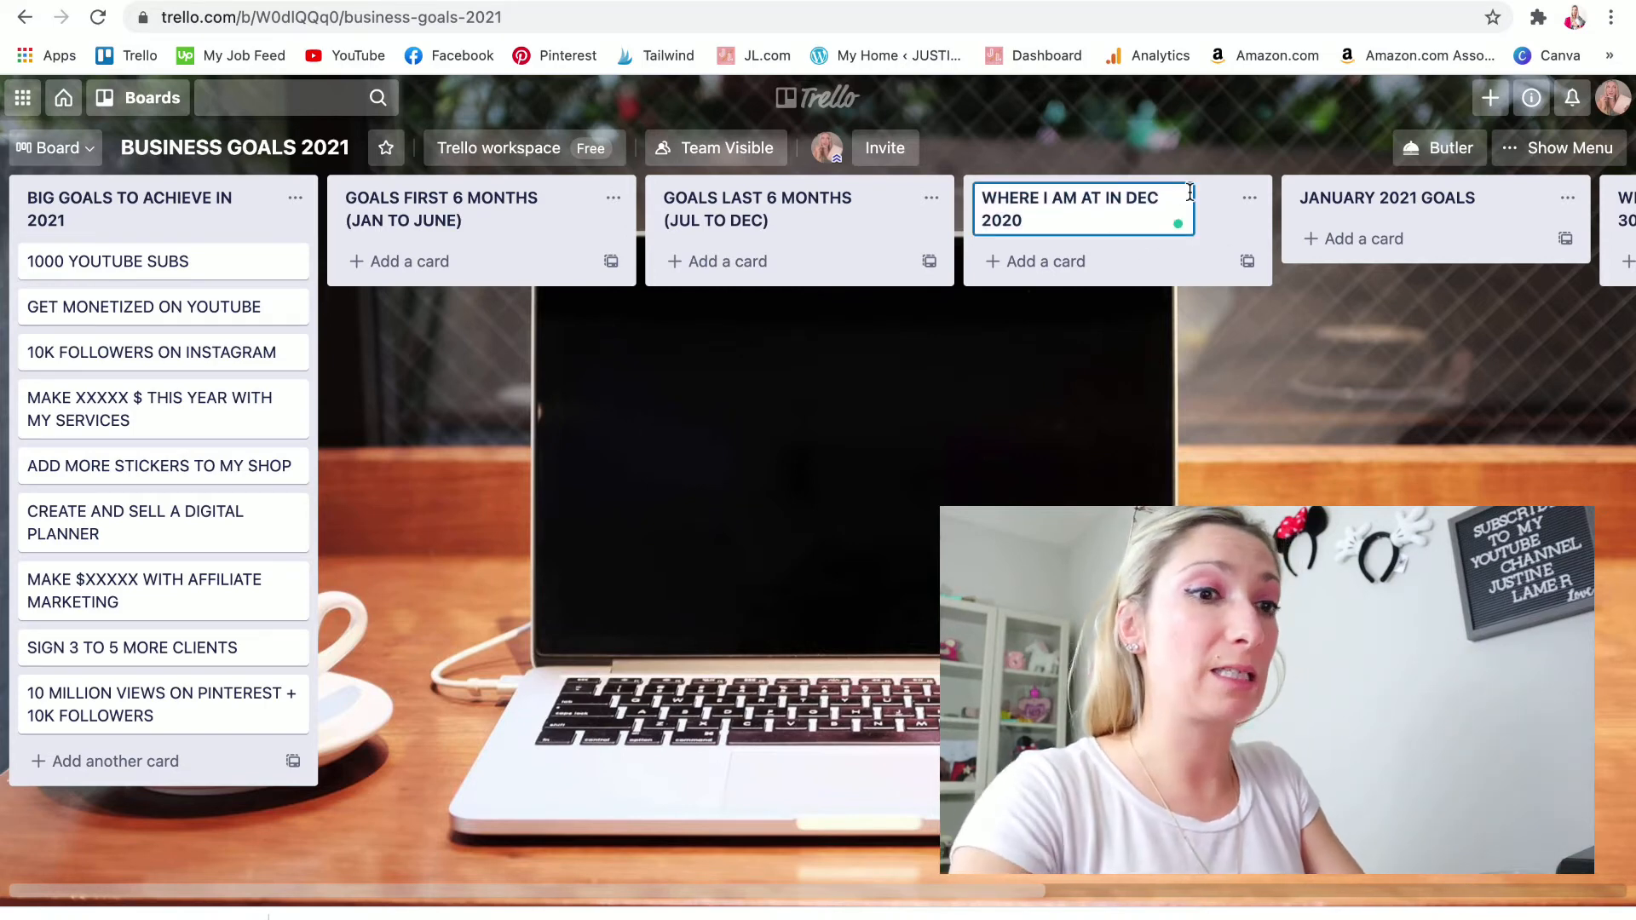
pyautogui.write('30th')
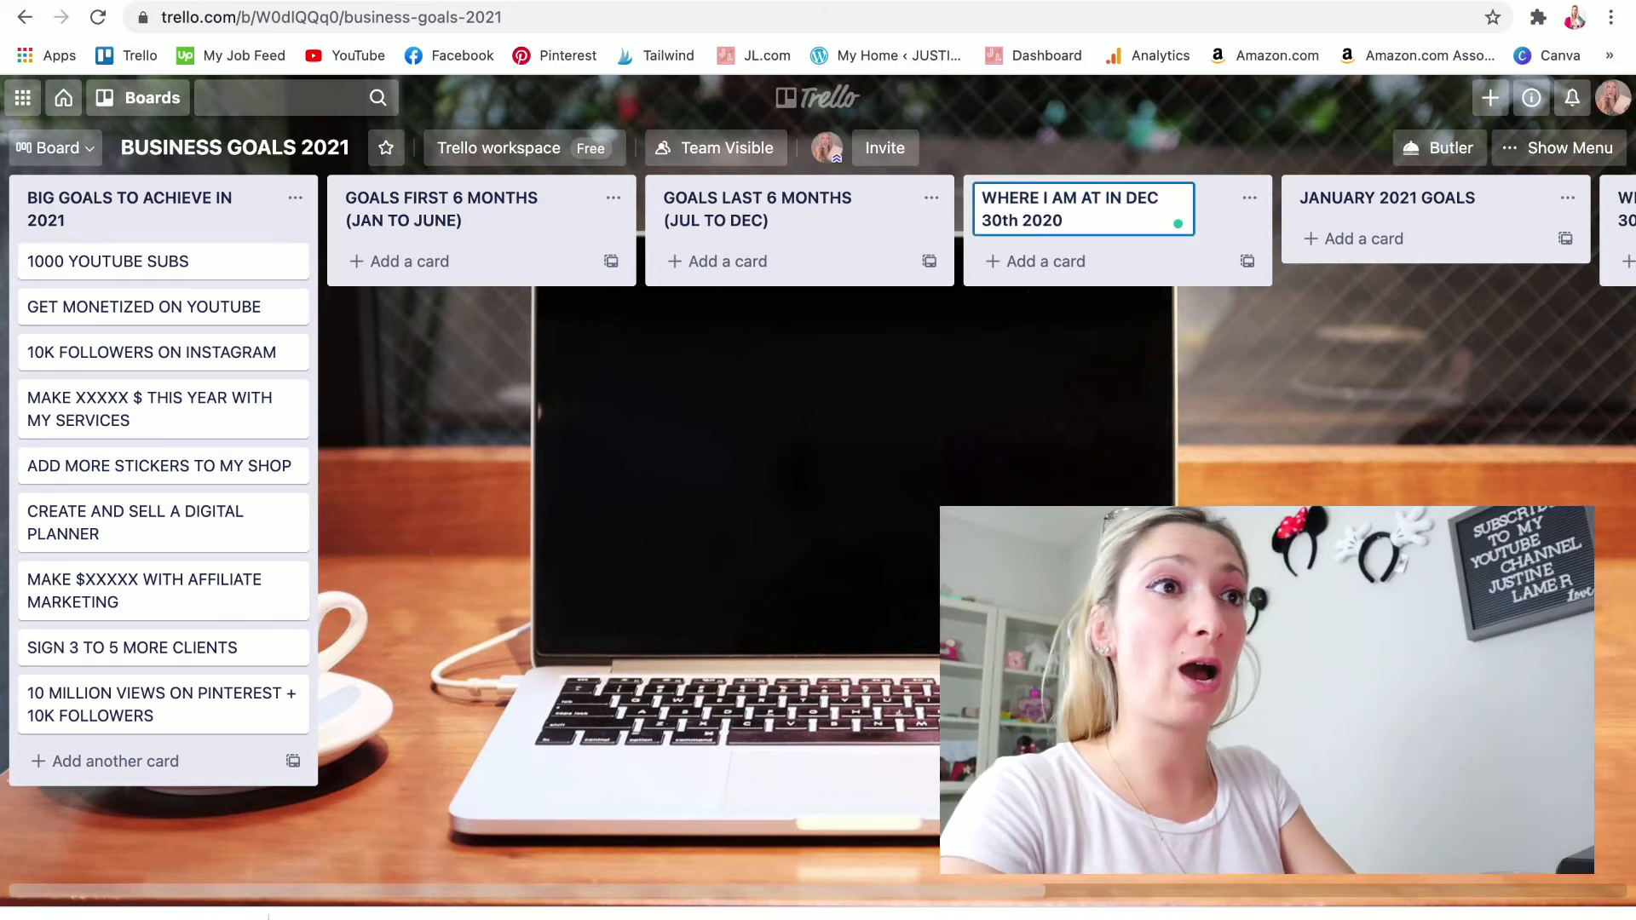
pyautogui.press('Return')
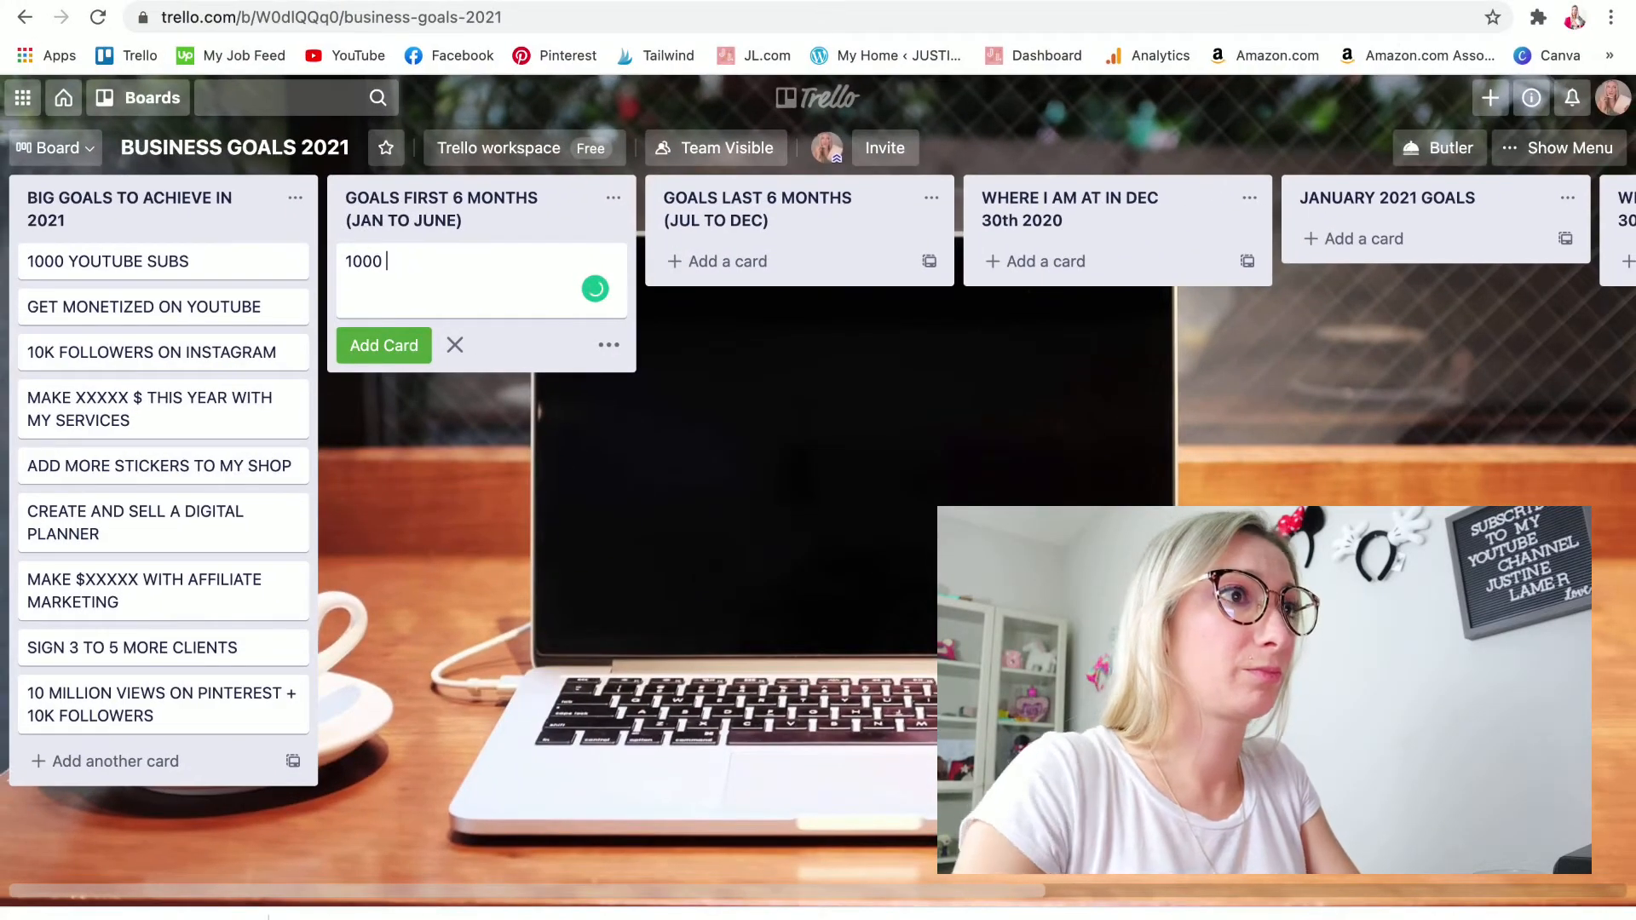
# - Add five cards to the January–June list, from "1000 SUBS" to "SIGN UP 2 CLIENTS", and four to July–December, from "GET MONETIZED" to "SIGN UP 2 MORE CLIENTS"
pyautogui.click(428, 341)
pyautogui.click(720, 261)
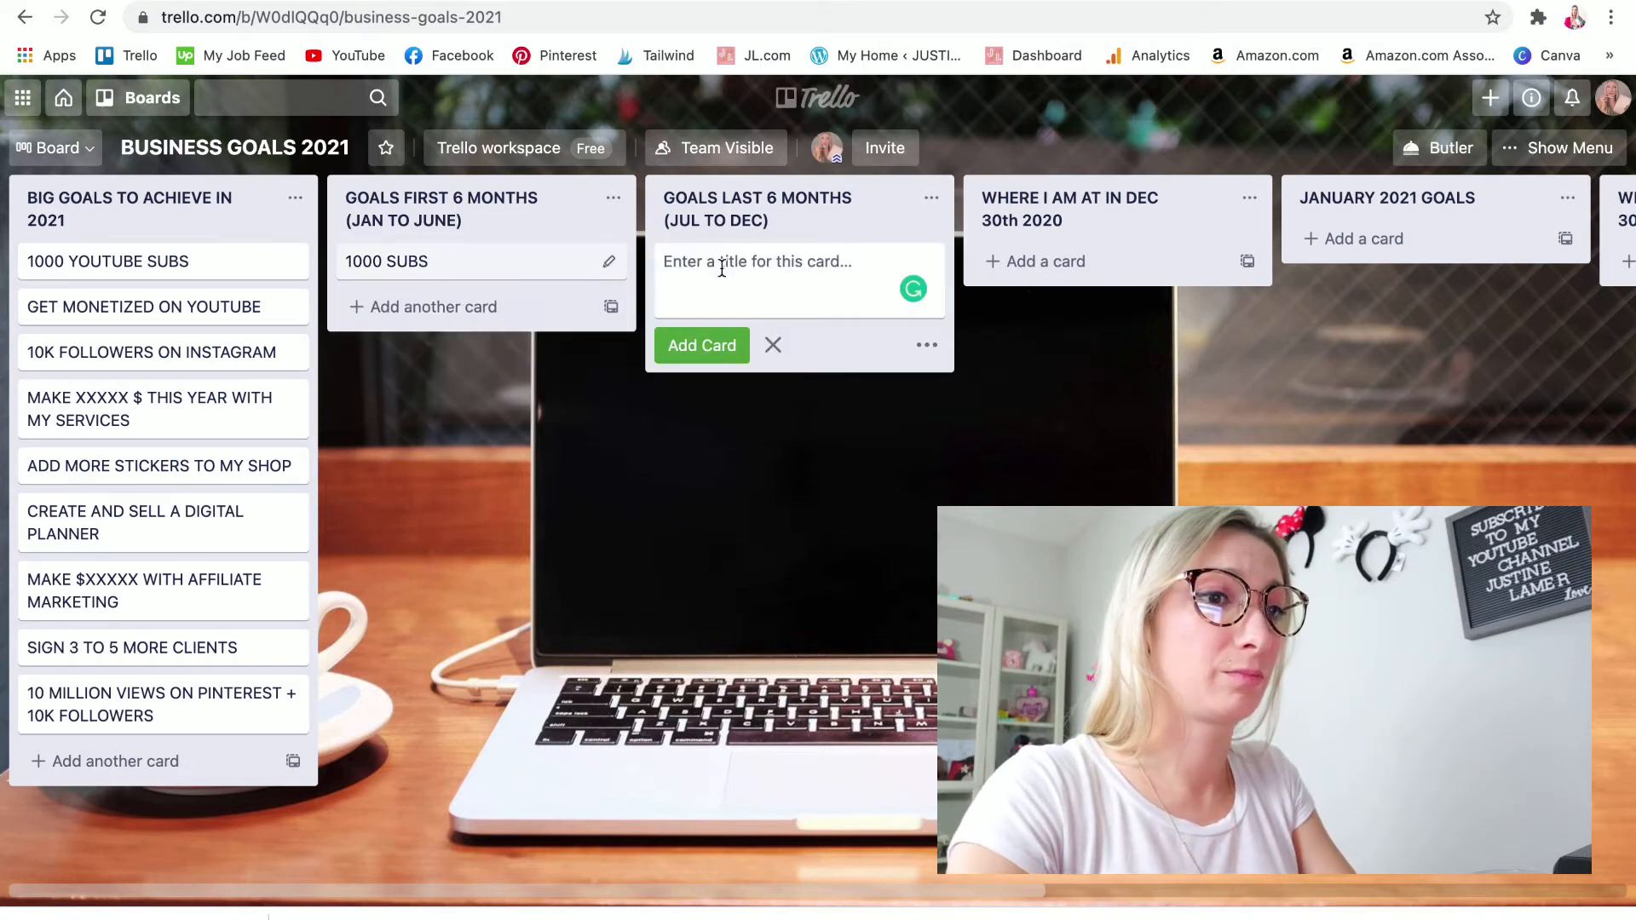
pyautogui.write('GET MONETIZED')
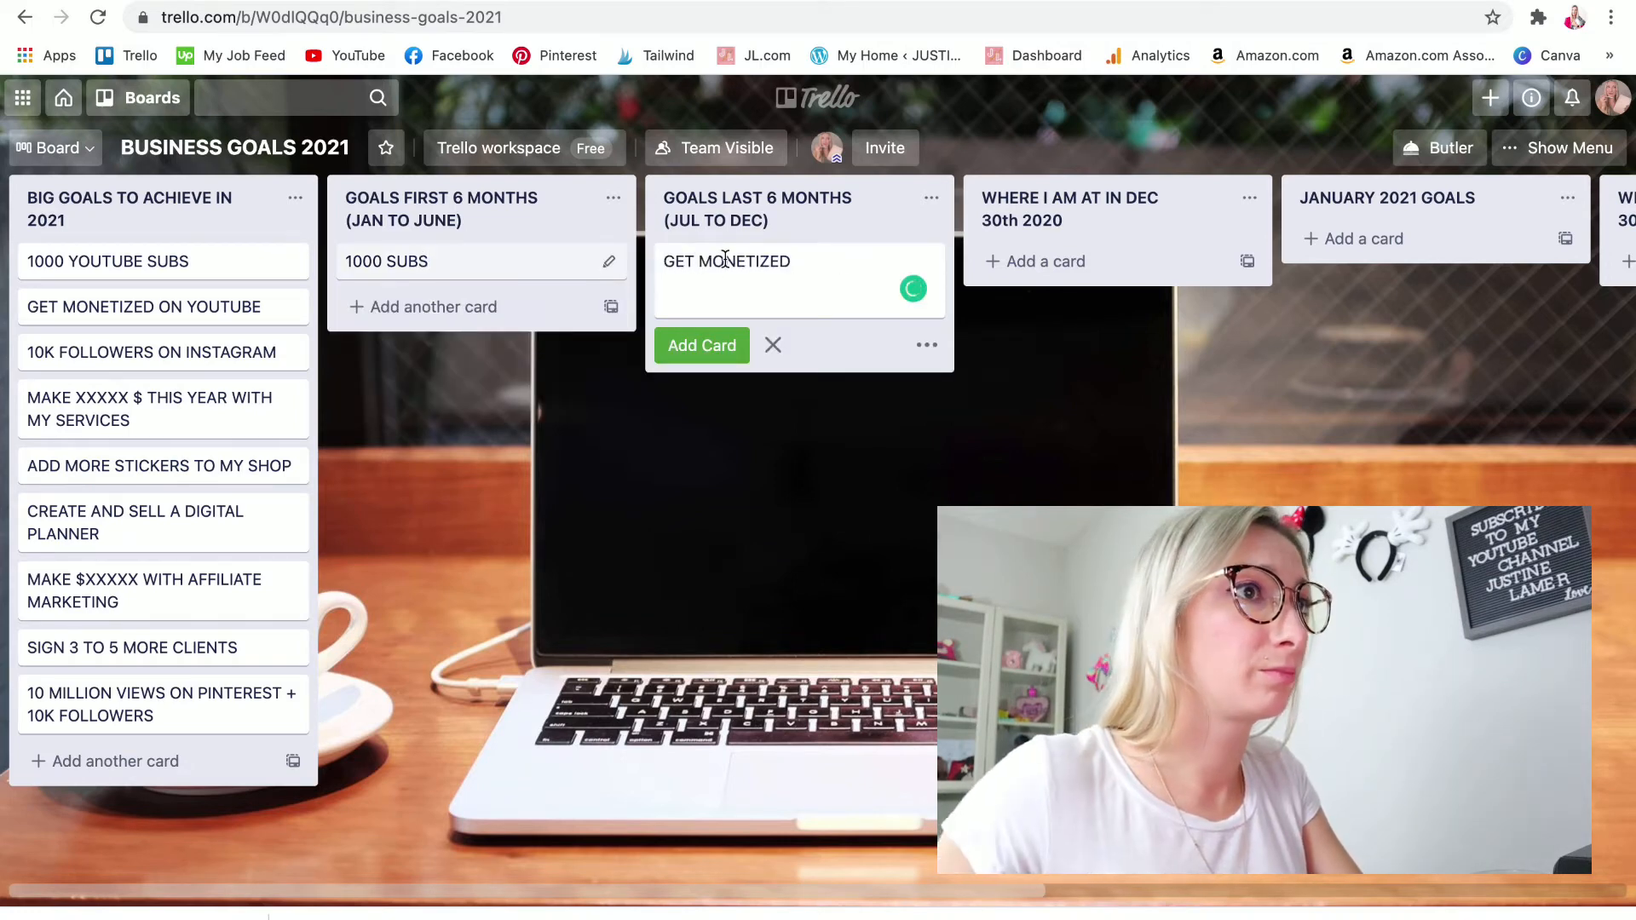
pyautogui.click(703, 345)
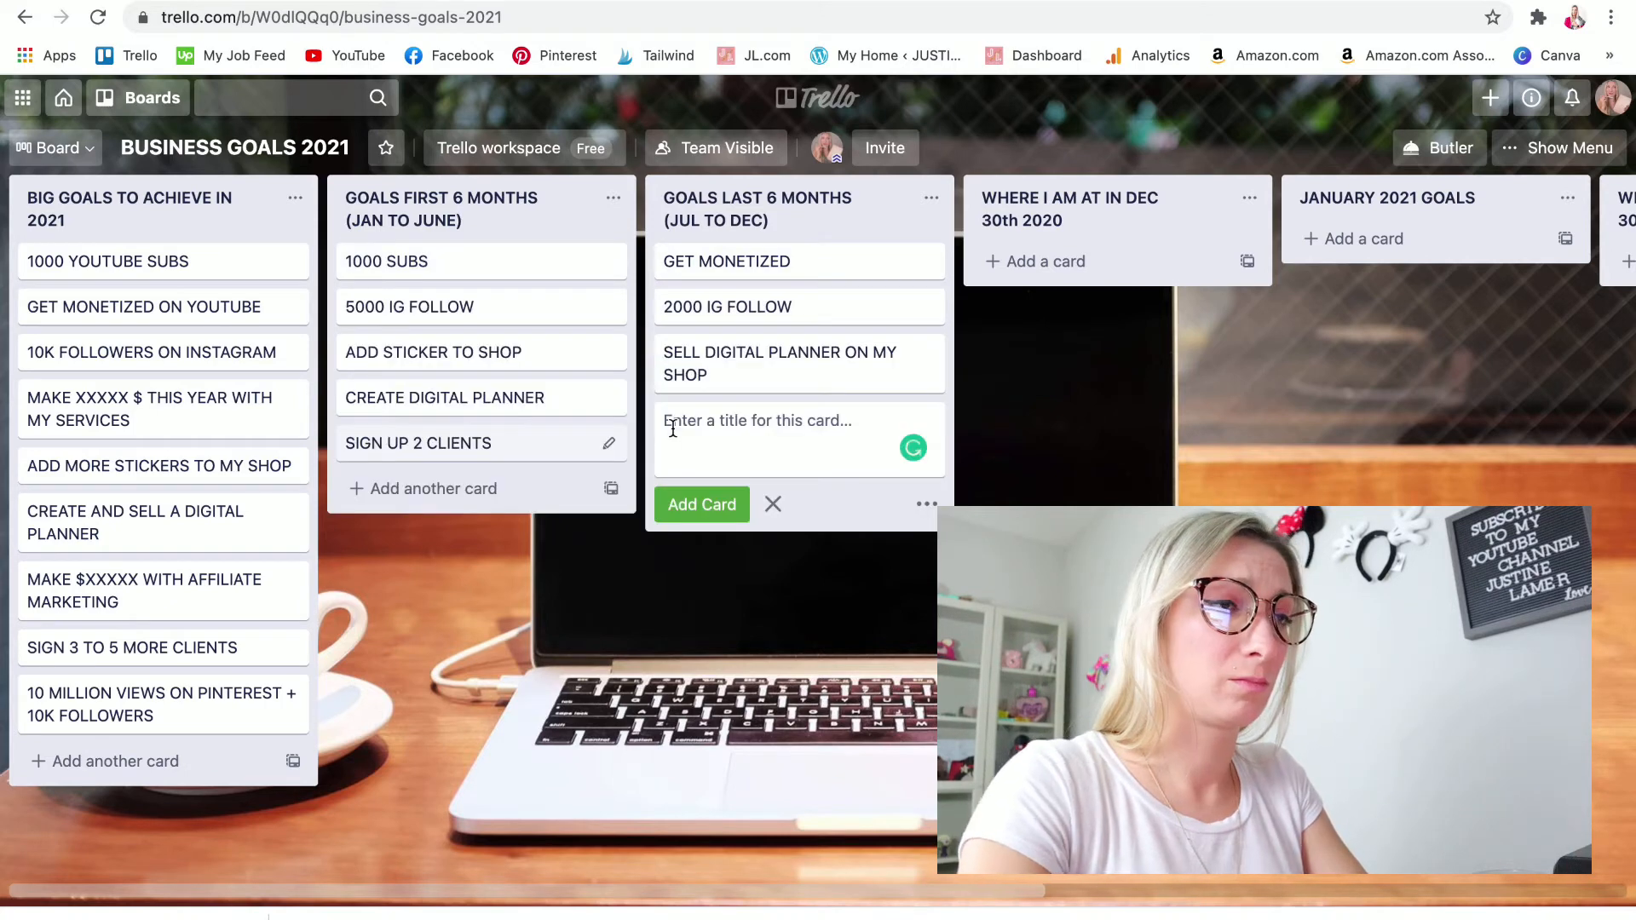
pyautogui.write('SIGN UP')
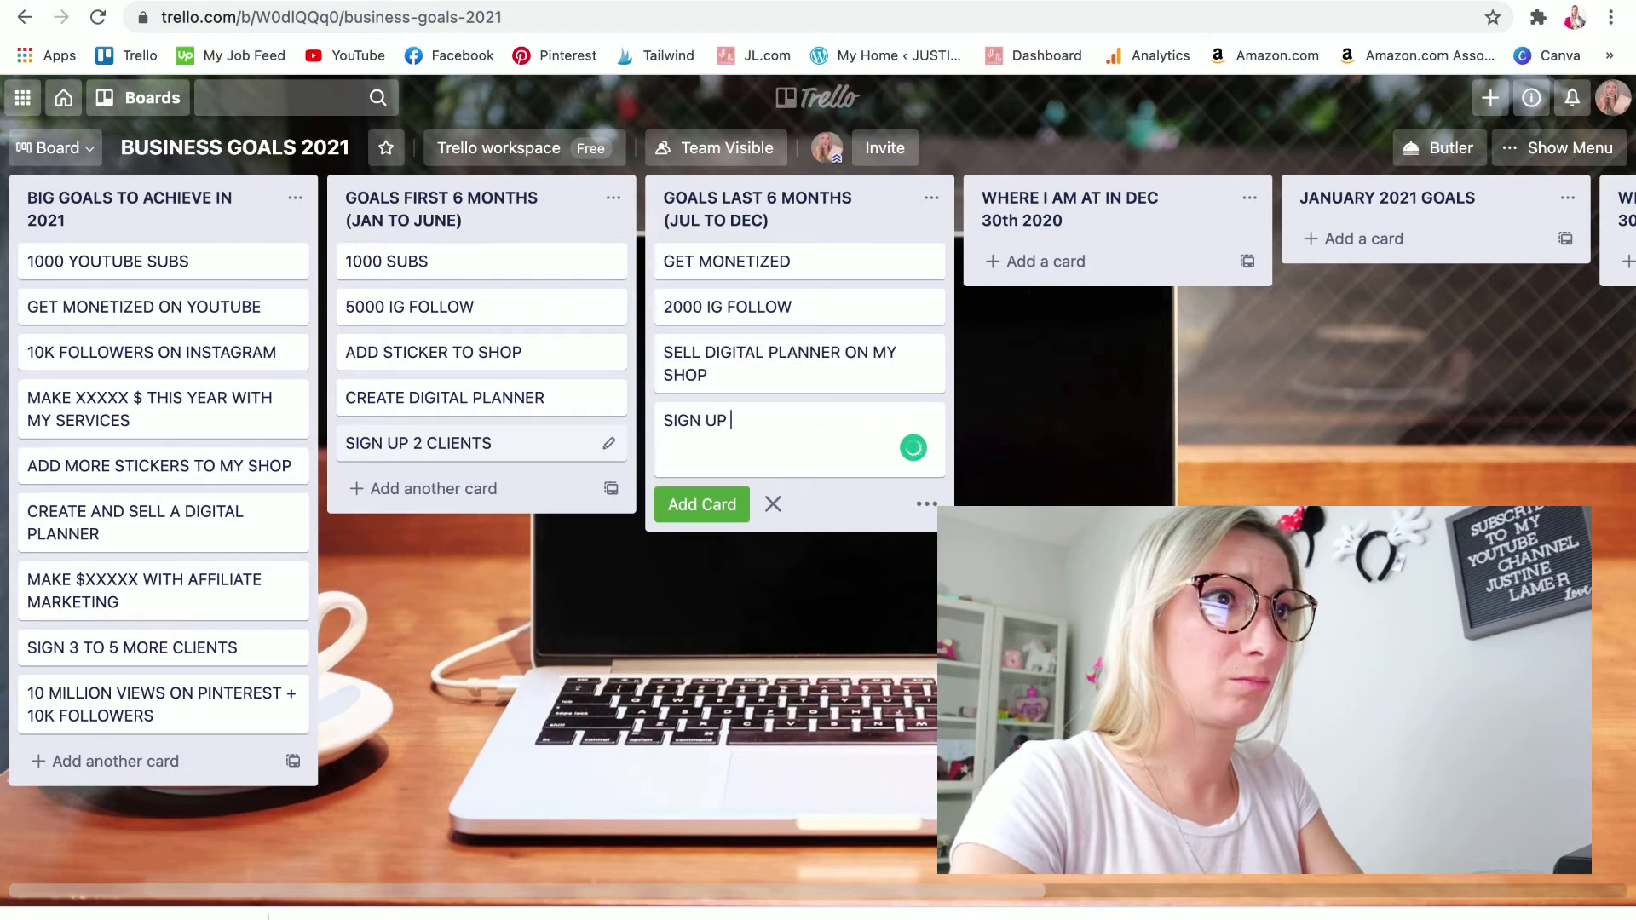
pyautogui.write('IENTS')
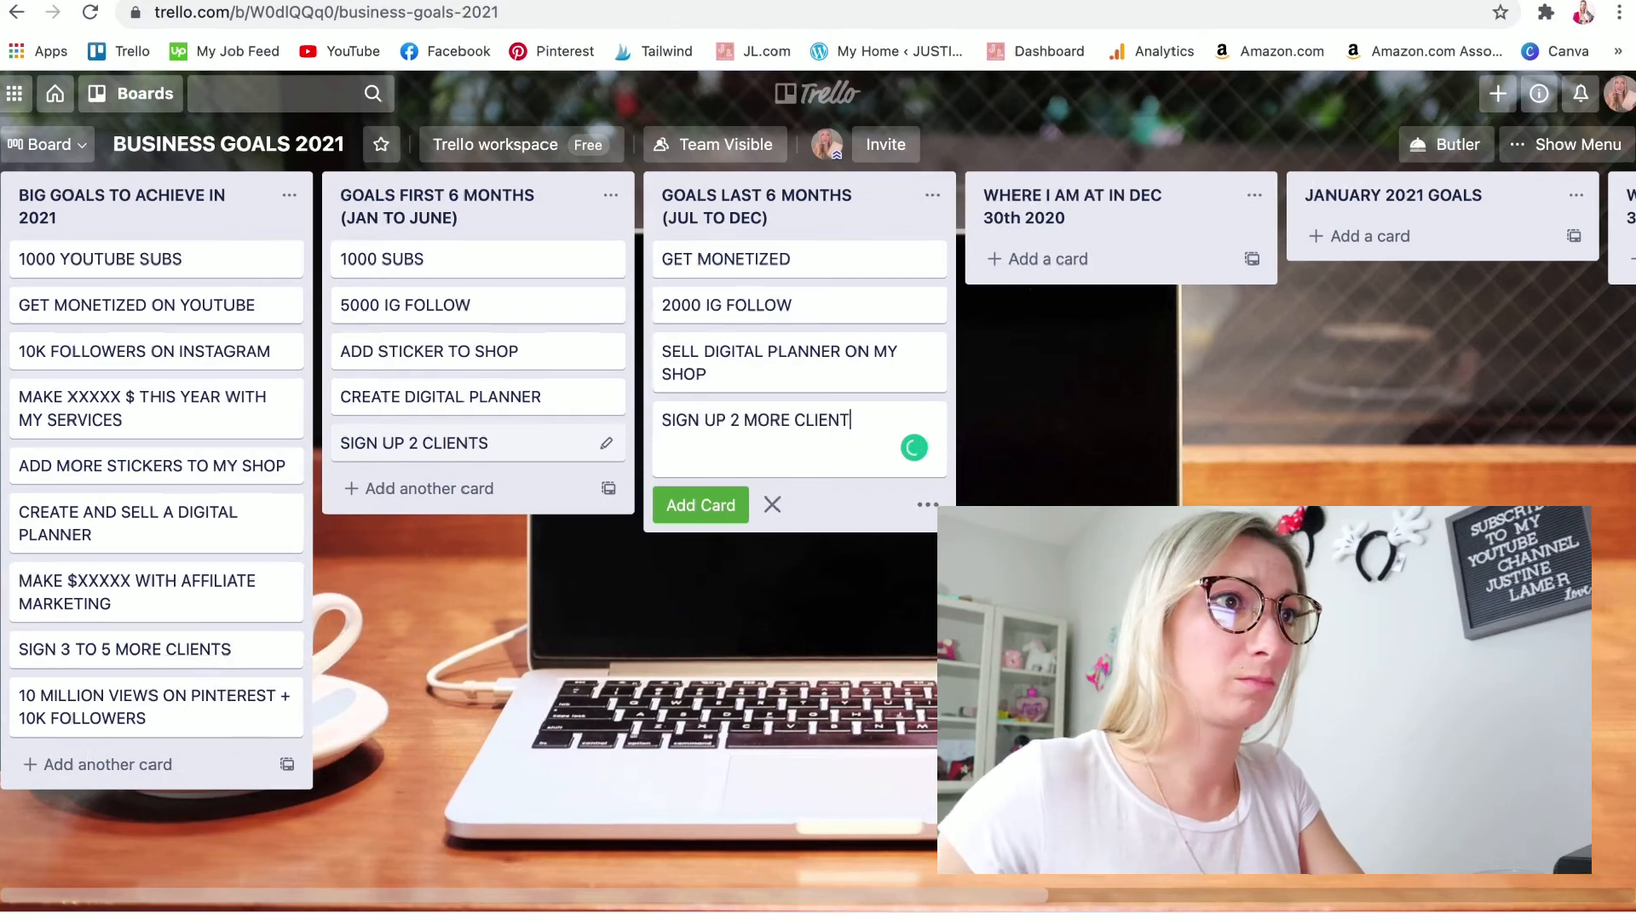
pyautogui.press('Return')
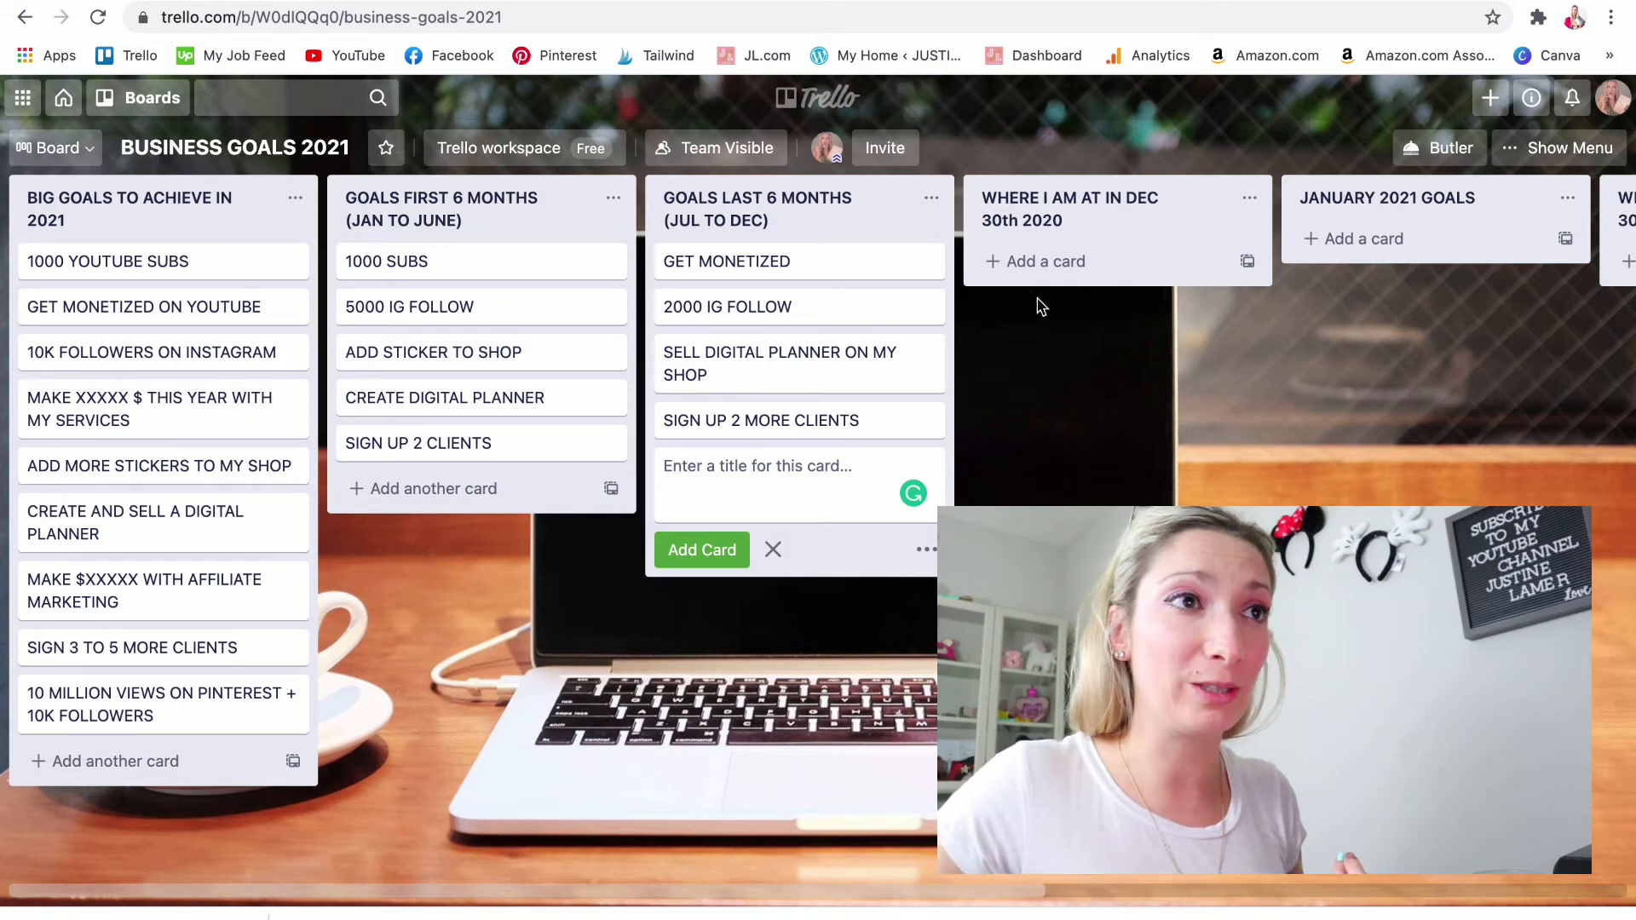
pyautogui.hscroll(5, 1156, 261)
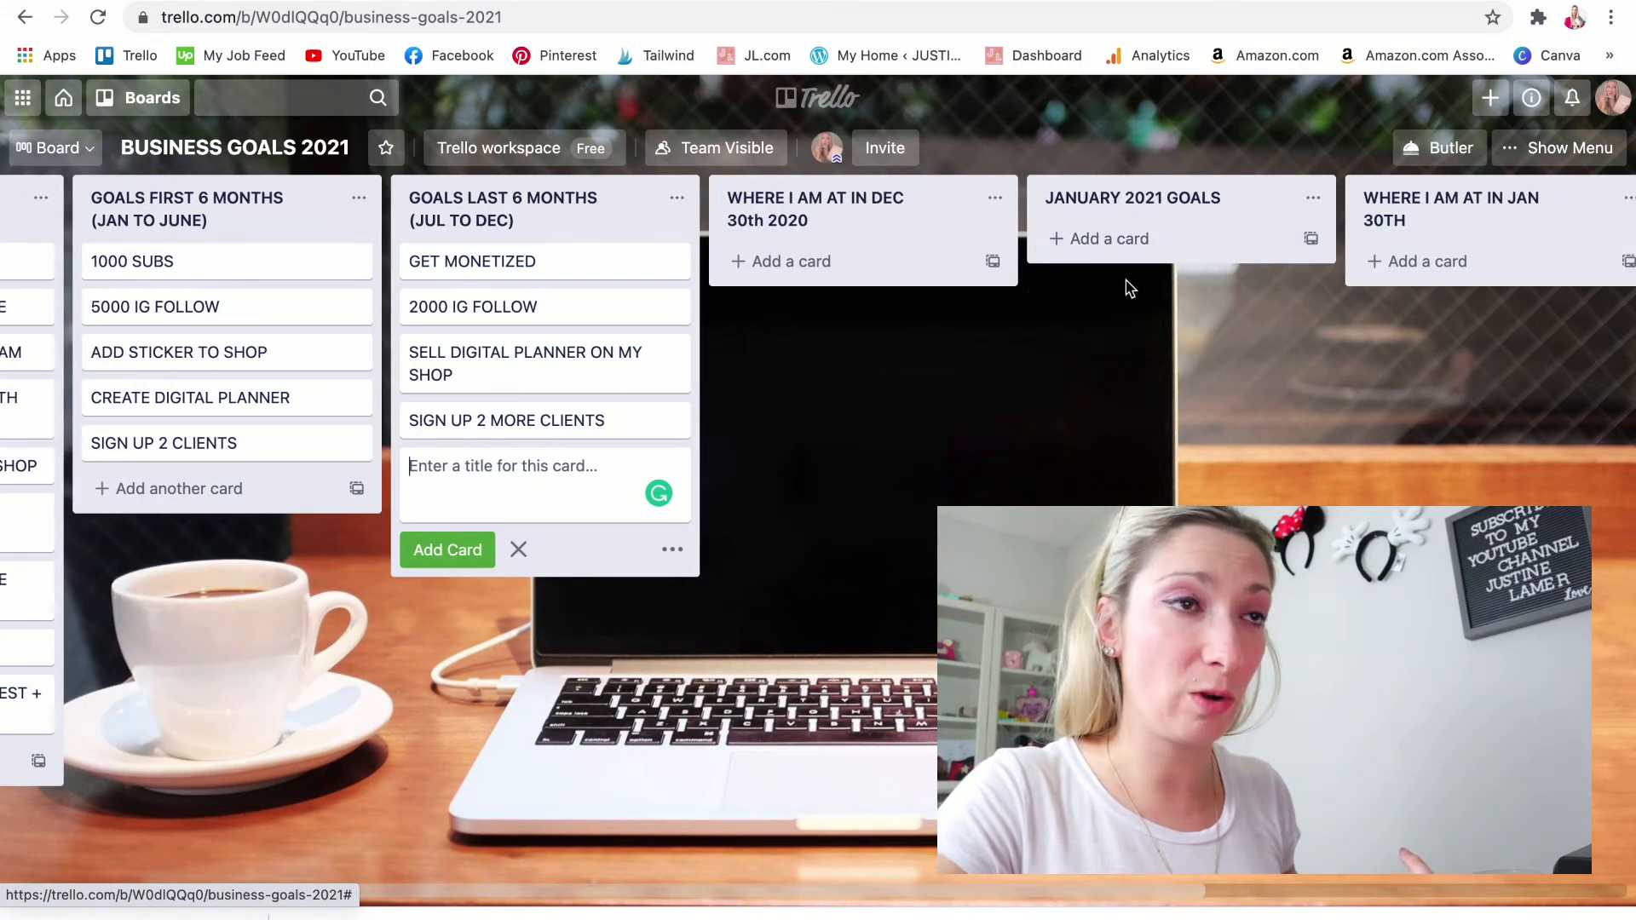
pyautogui.hscroll(4, 1131, 302)
pyautogui.hscroll(3, 1106, 289)
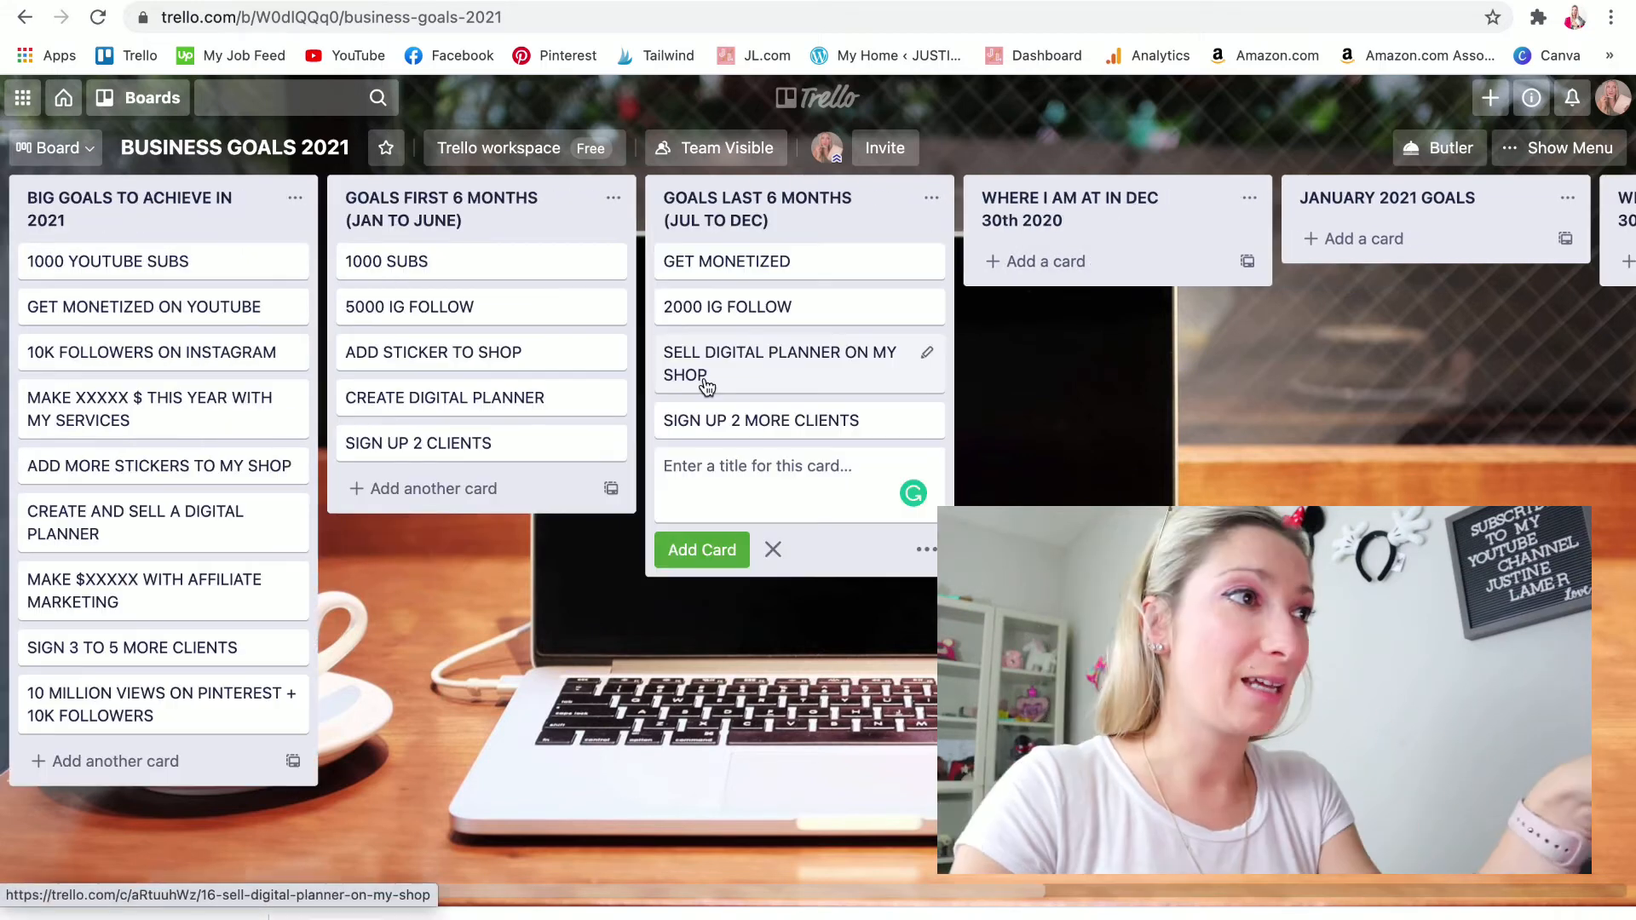
pyautogui.hscroll(-10, 704, 384)
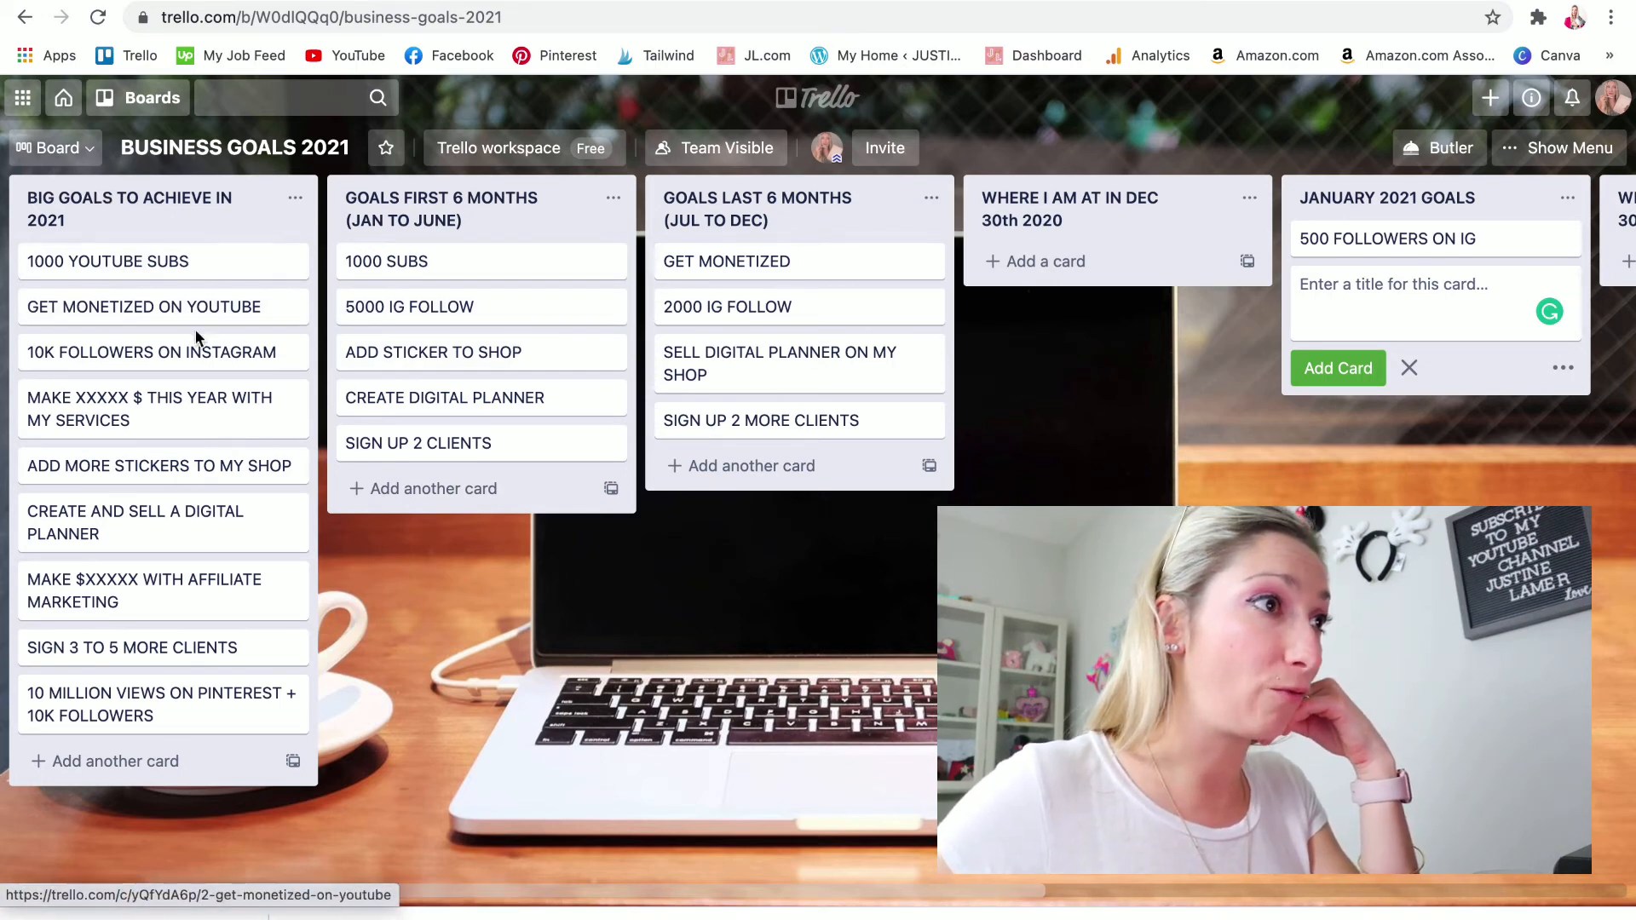
# - Name the red label "YOUTUBE" while editing the labels of the "1000 YOUTUBE SUBS" card
pyautogui.click(292, 261)
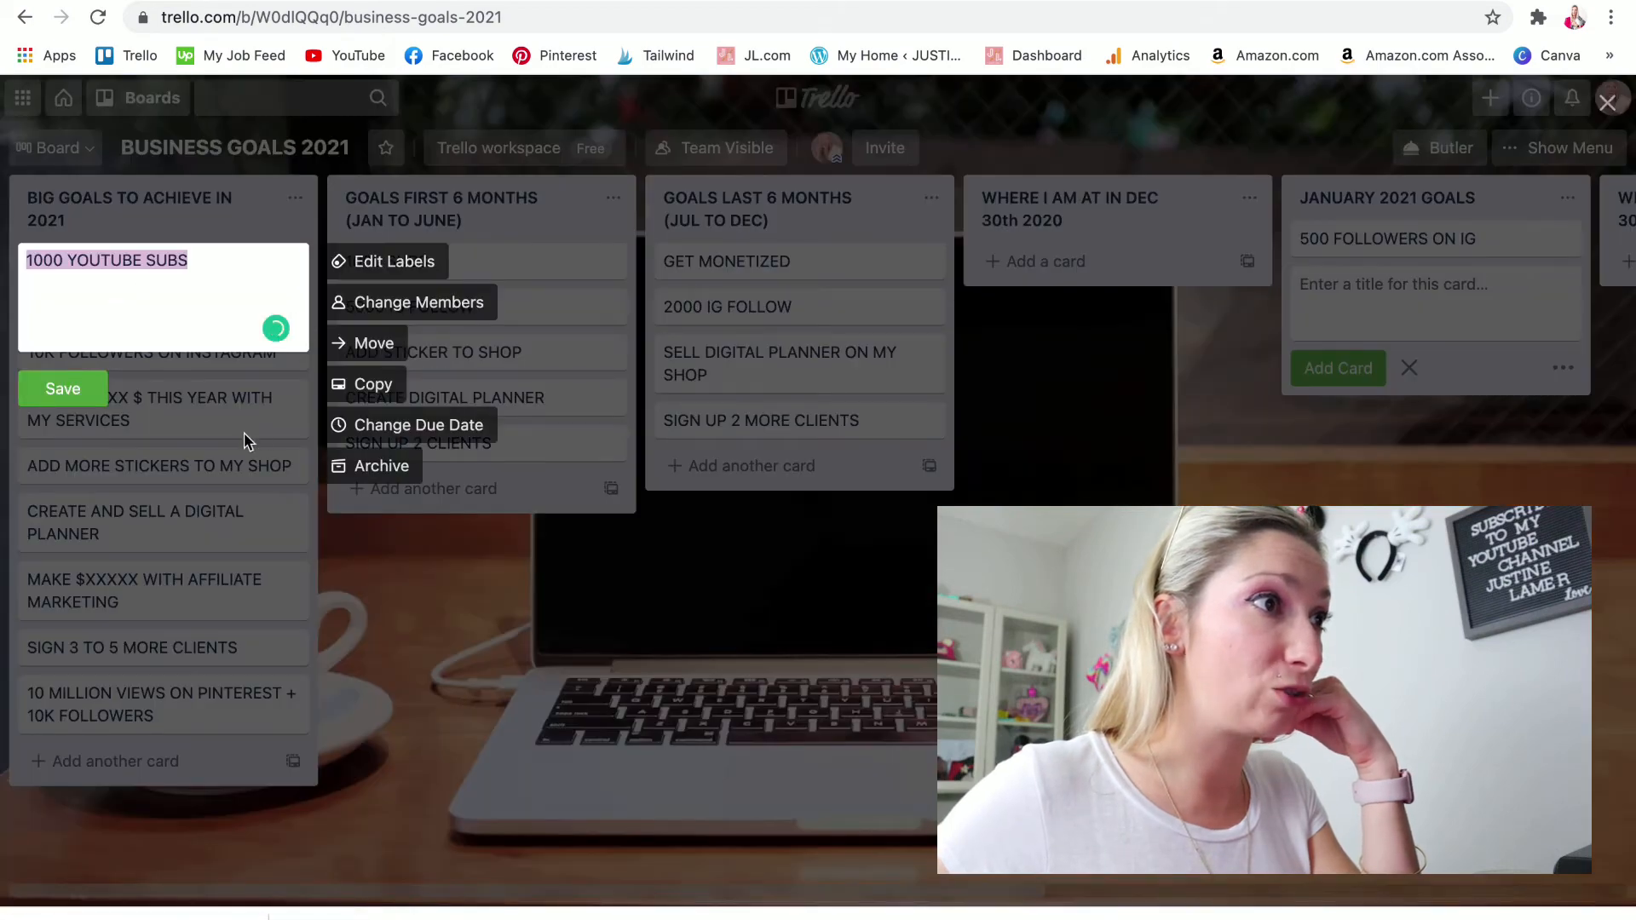
pyautogui.click(385, 261)
pyautogui.click(635, 576)
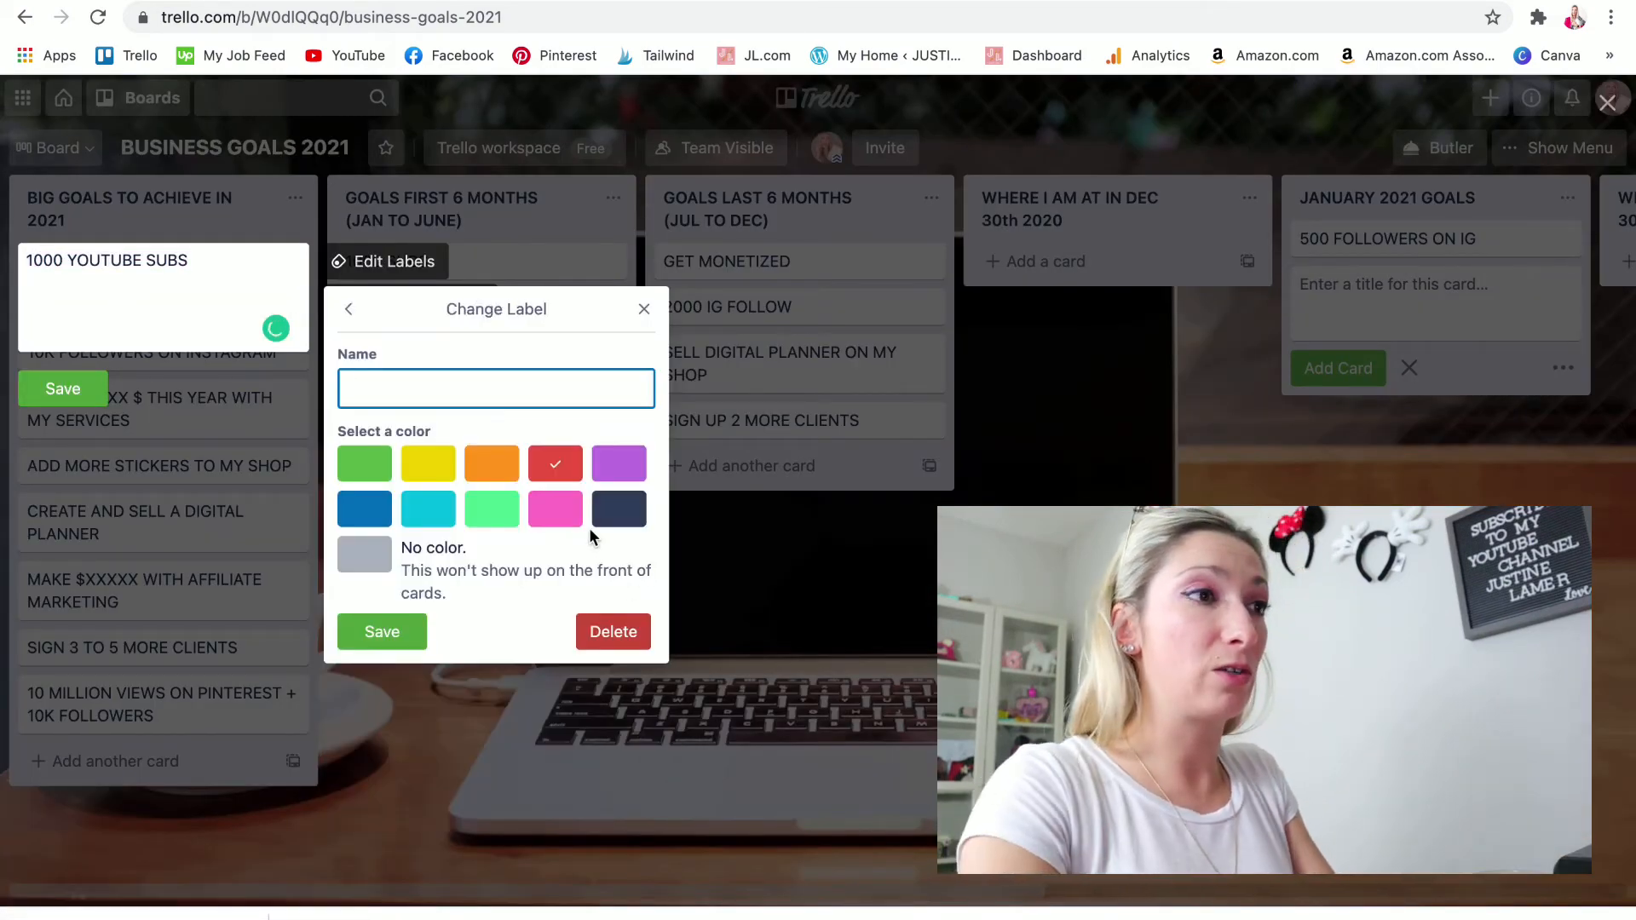
pyautogui.write('YOUTUBE')
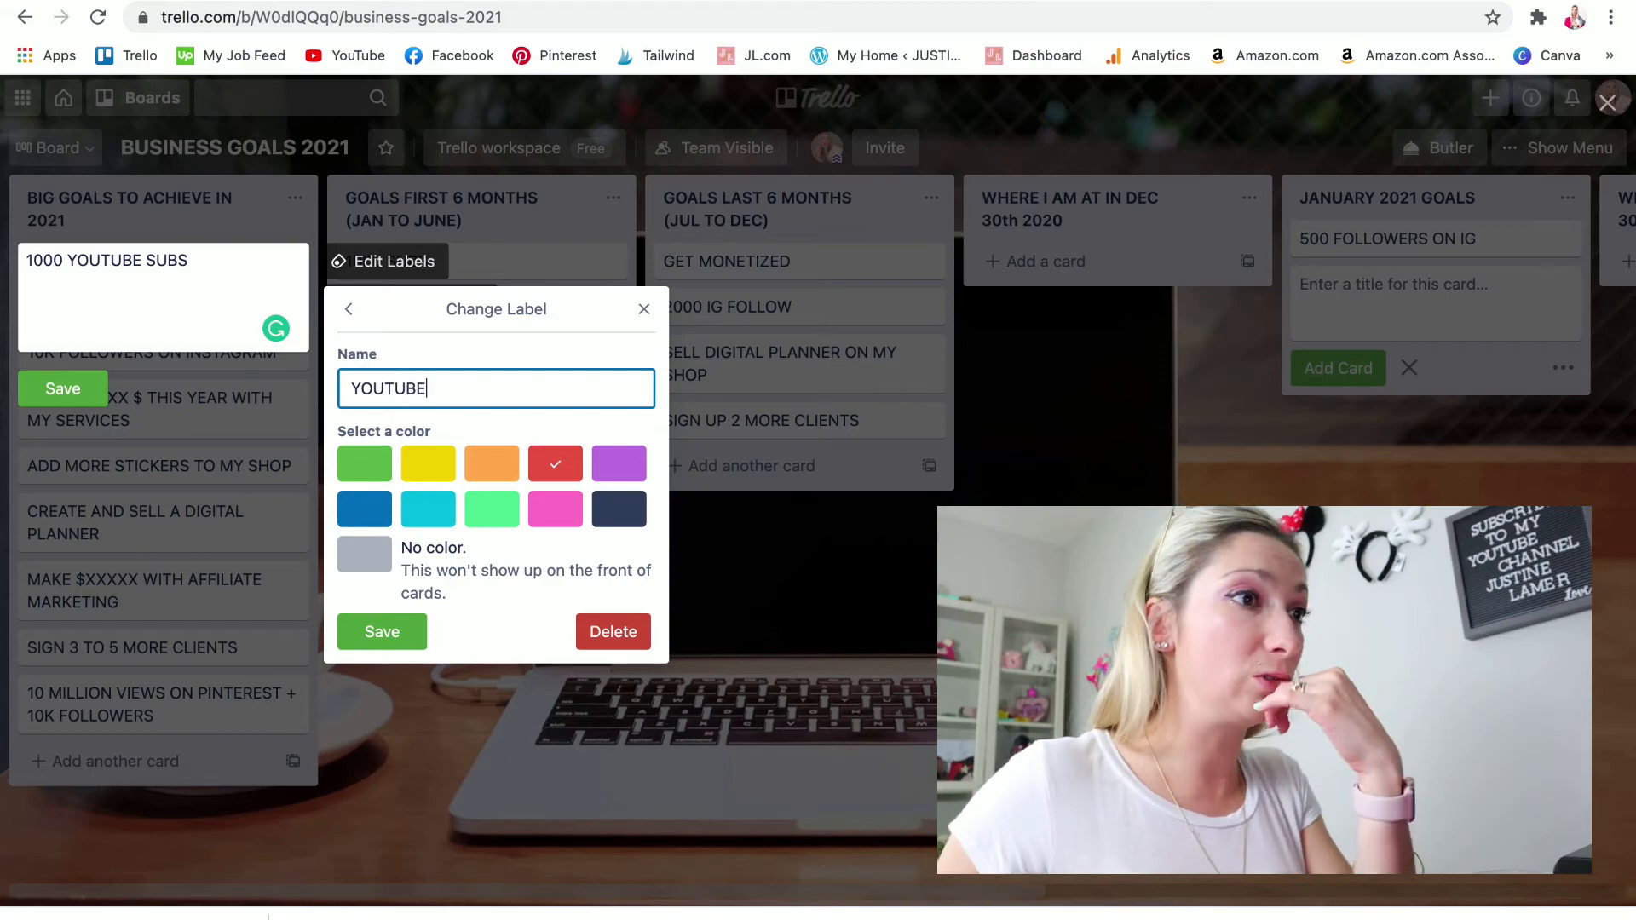
pyautogui.click(385, 635)
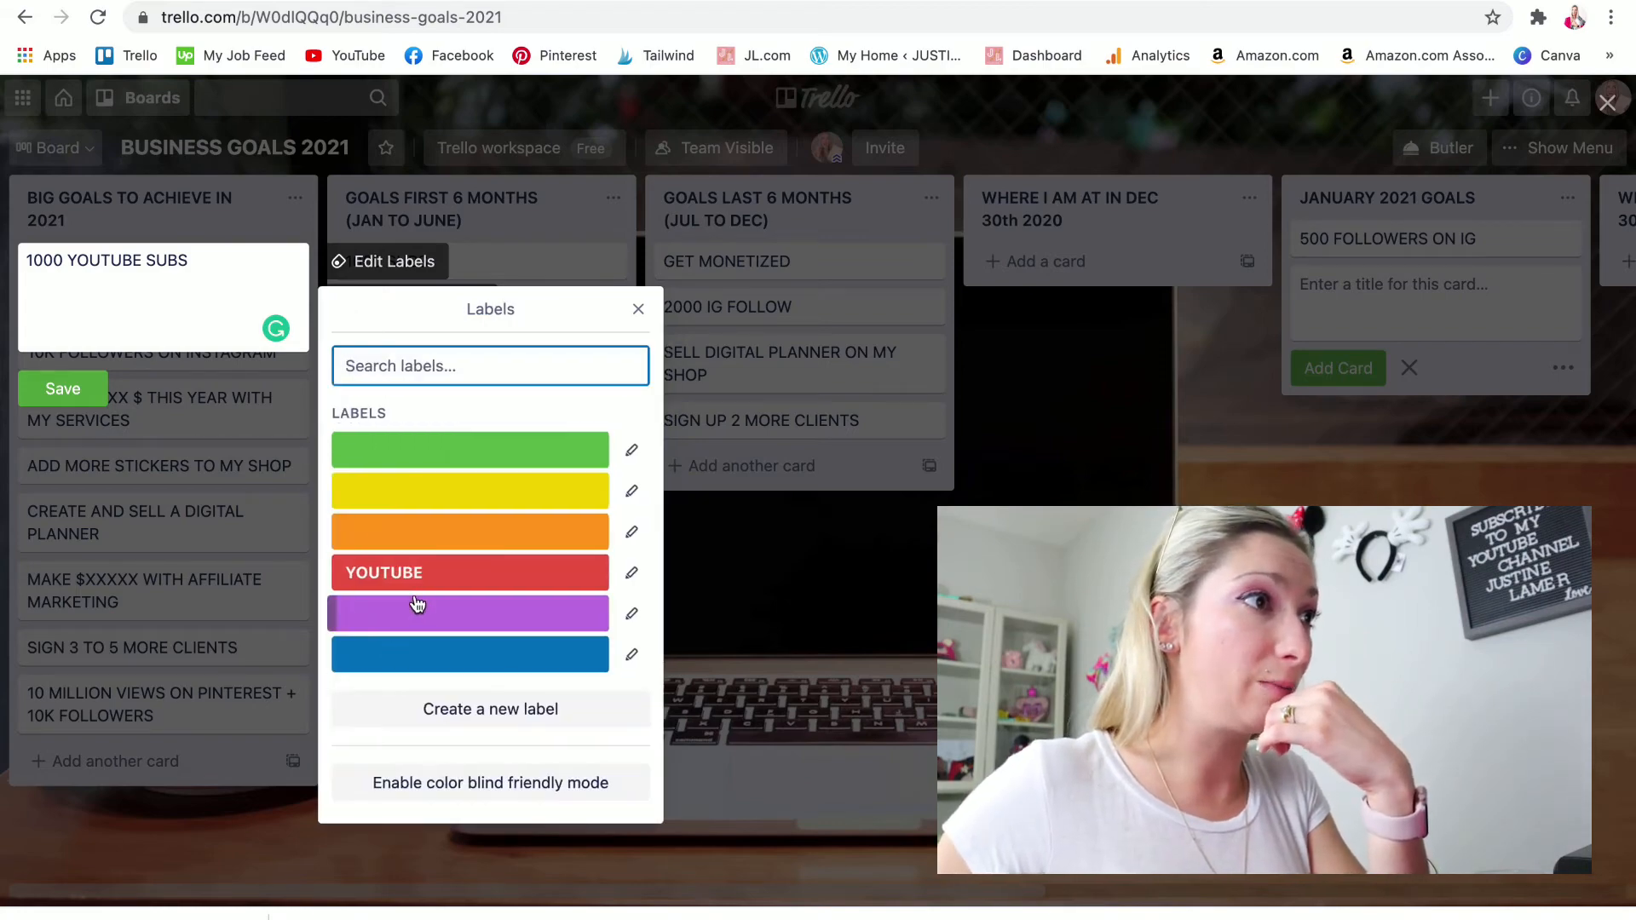